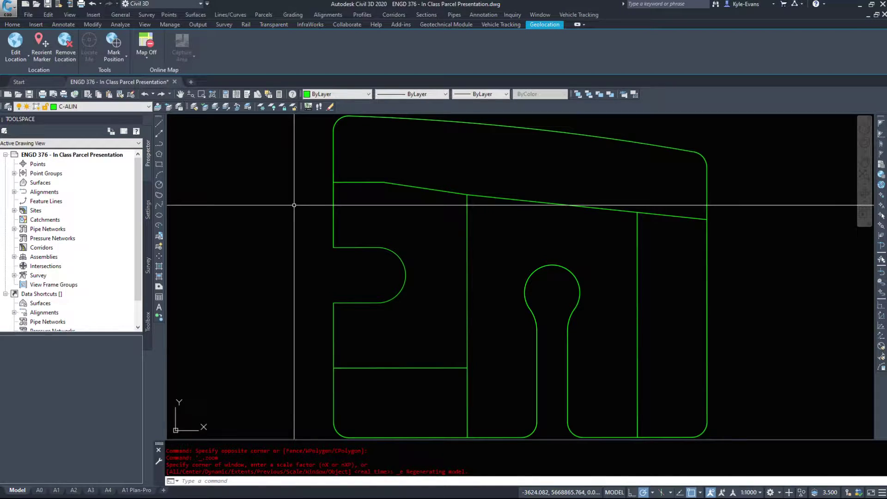
# - Window-select all the parcel linework, then the top parcel's lines, to inspect them
pyautogui.scroll(-5, 296, 195)
pyautogui.click(297, 178)
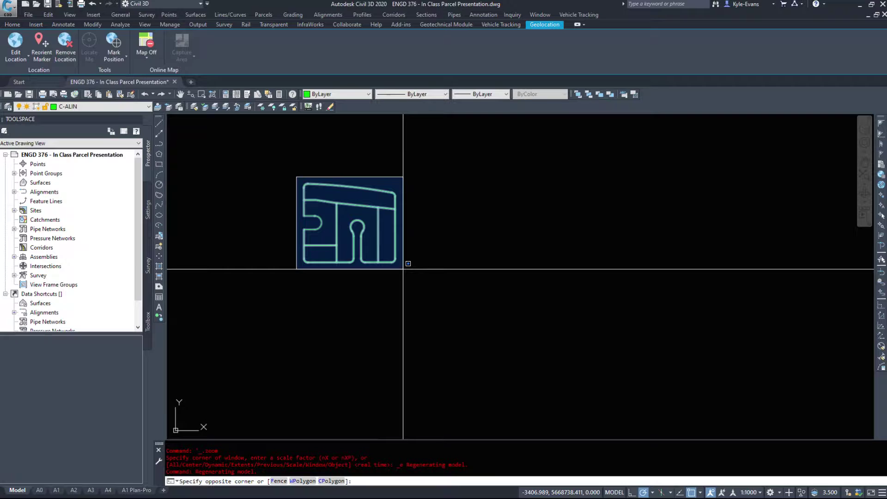
pyautogui.click(403, 269)
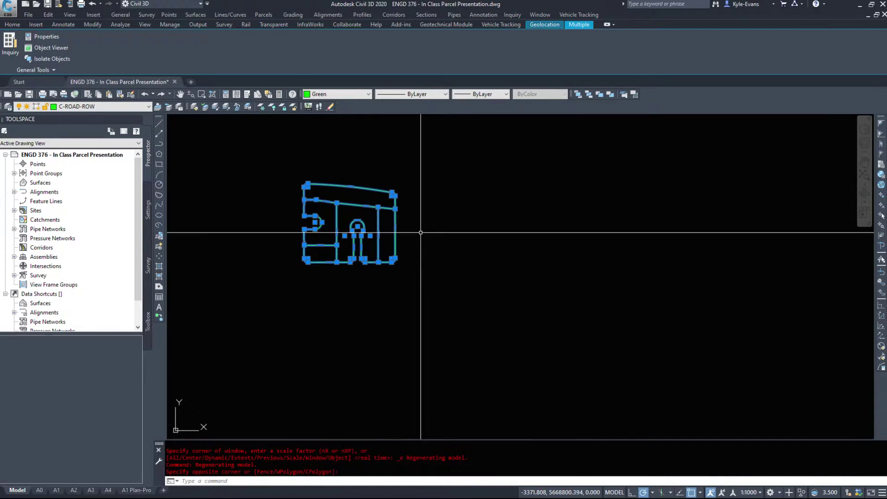
pyautogui.press('Escape')
pyautogui.scroll(2, 311, 180)
pyautogui.click(270, 174)
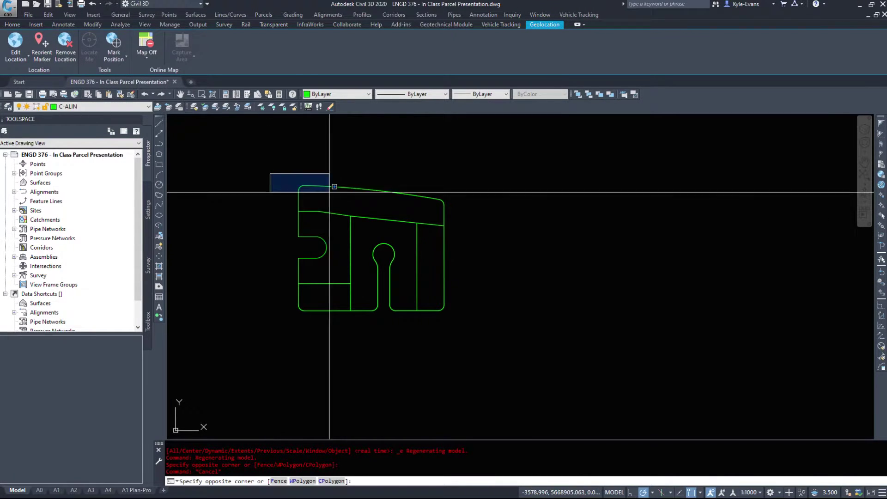
pyautogui.click(446, 229)
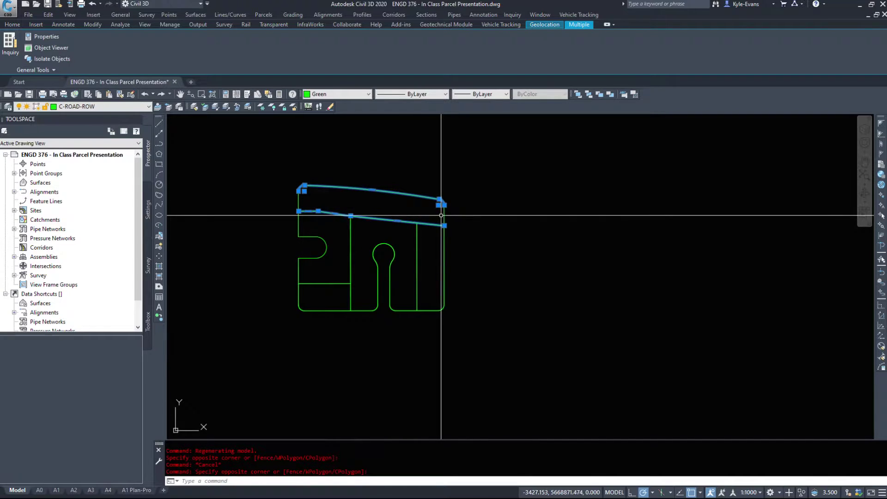
pyautogui.press('Escape')
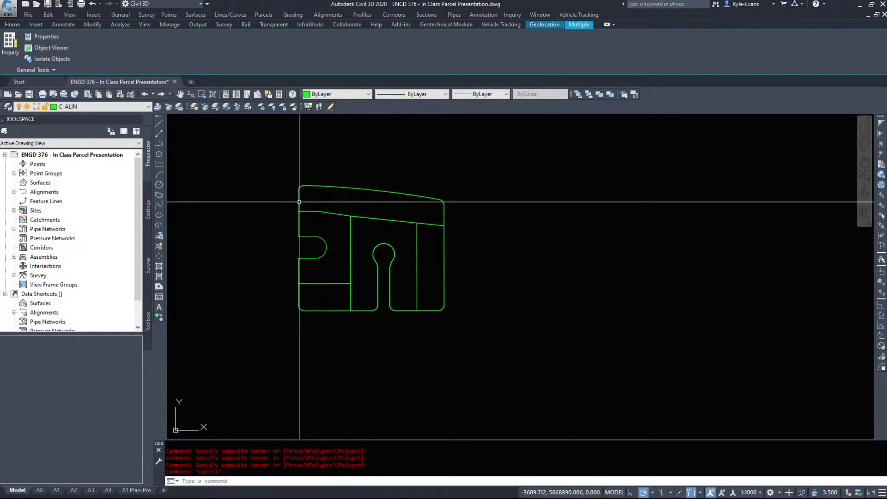
# - Inspect the left parcel's and keyhole parcel's lines by selecting them, then clear the selection
pyautogui.click(352, 281)
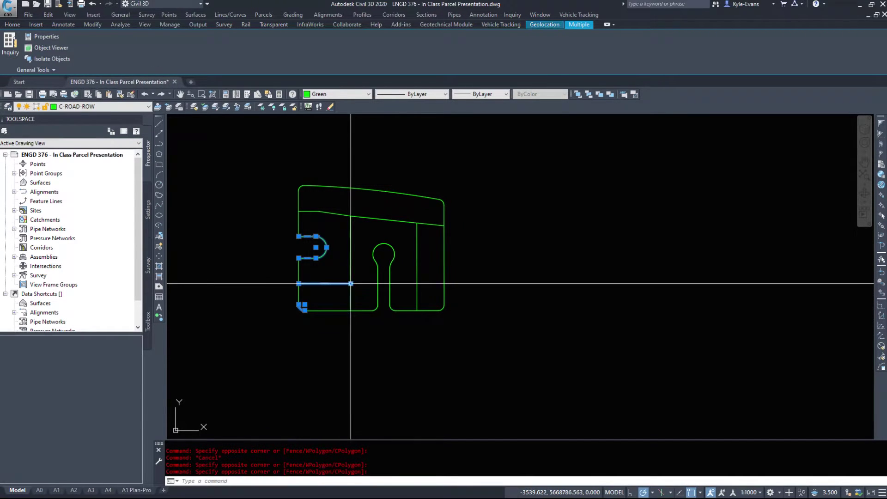
pyautogui.press('Escape')
pyautogui.click(347, 327)
pyautogui.click(426, 213)
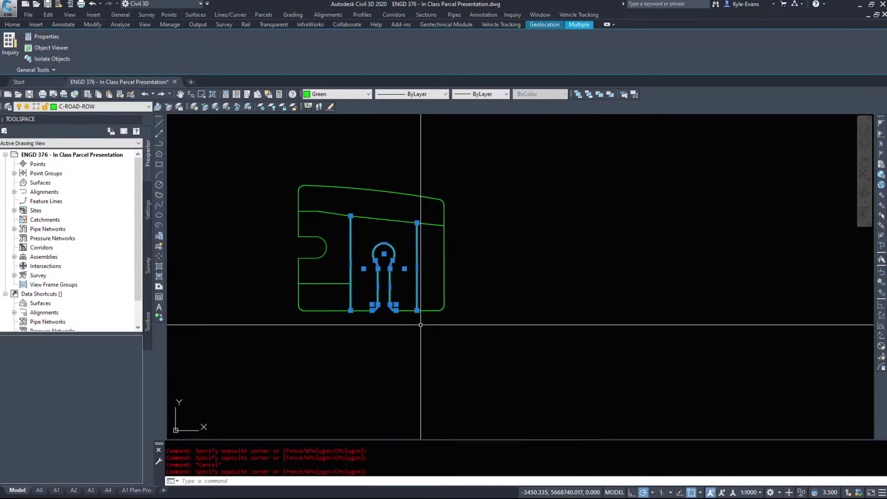
pyautogui.click(412, 336)
pyautogui.click(449, 272)
pyautogui.press('Escape')
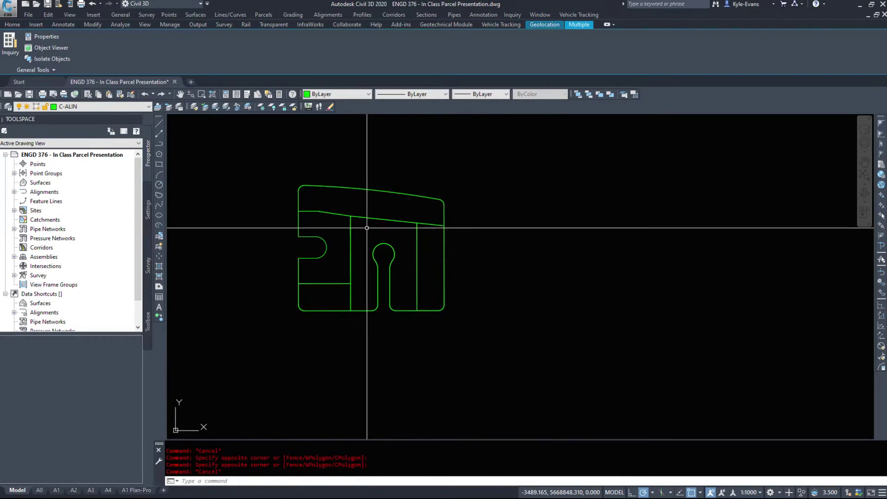
# - Recentre the parcels and window-select the lines at the top-right corner
pyautogui.scroll(2, 373, 231)
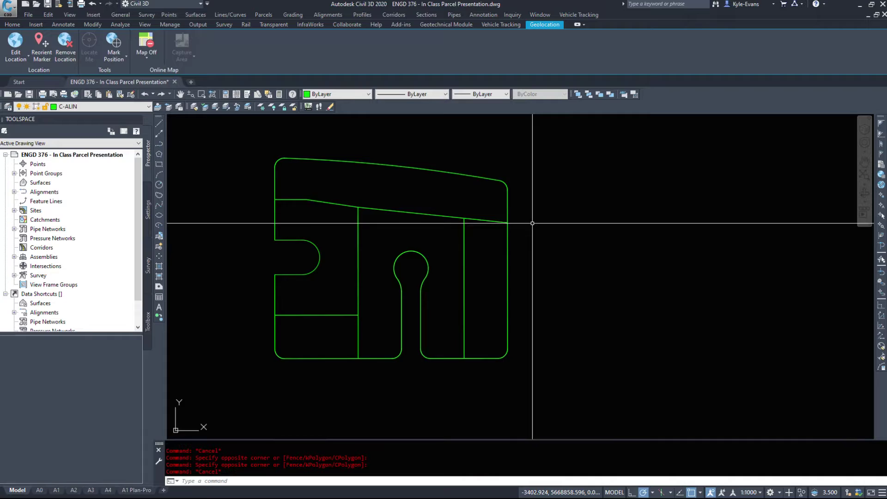
pyautogui.moveTo(532, 230); pyautogui.dragTo(525, 260, button='middle')
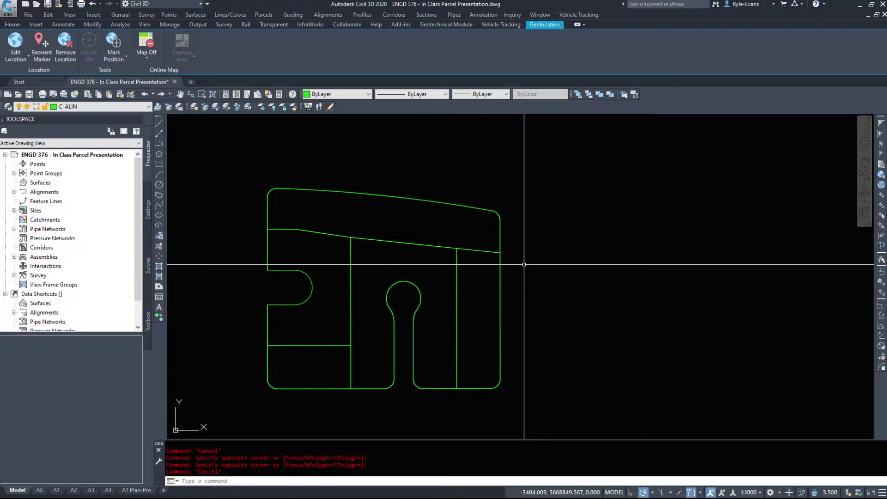
pyautogui.click(530, 251)
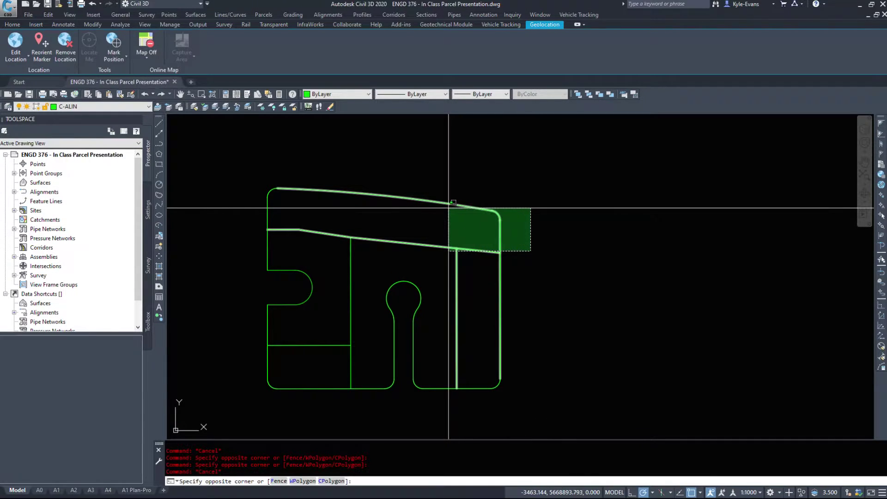
pyautogui.click(556, 297)
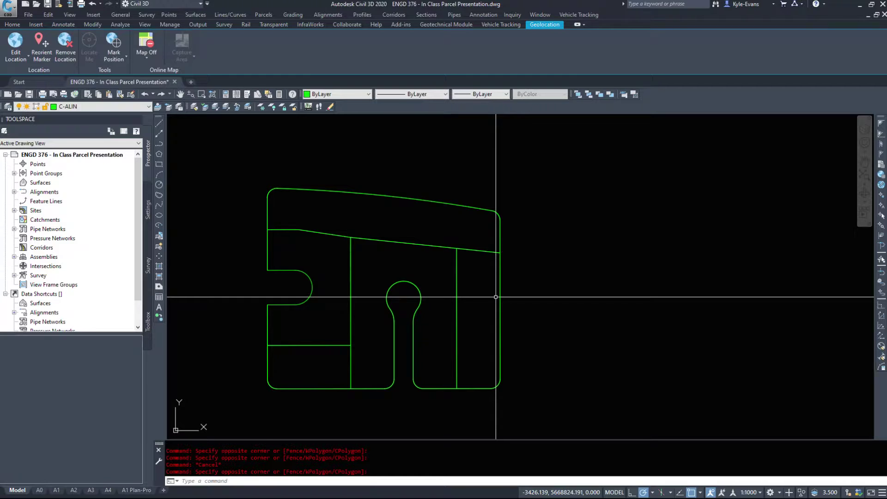
# - Create boundary polylines by picking inside the top, right strip, keyhole, bottom-left and left notched regions
pyautogui.press('Return')
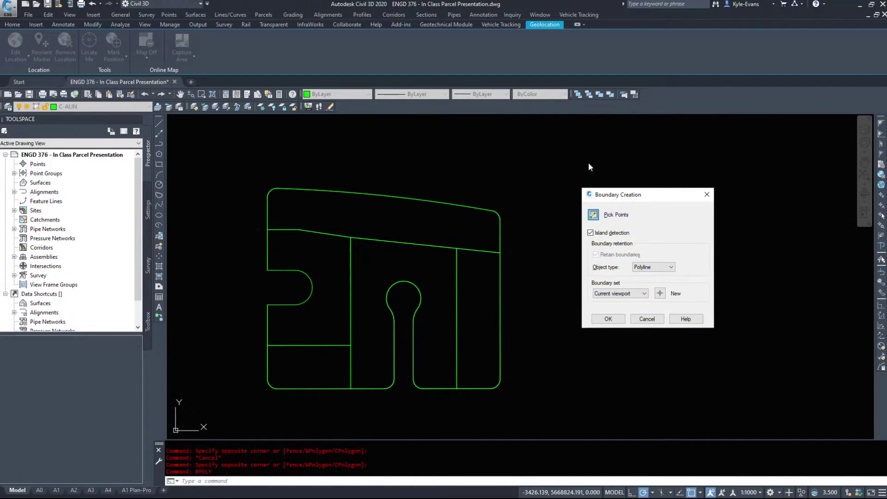
pyautogui.click(594, 215)
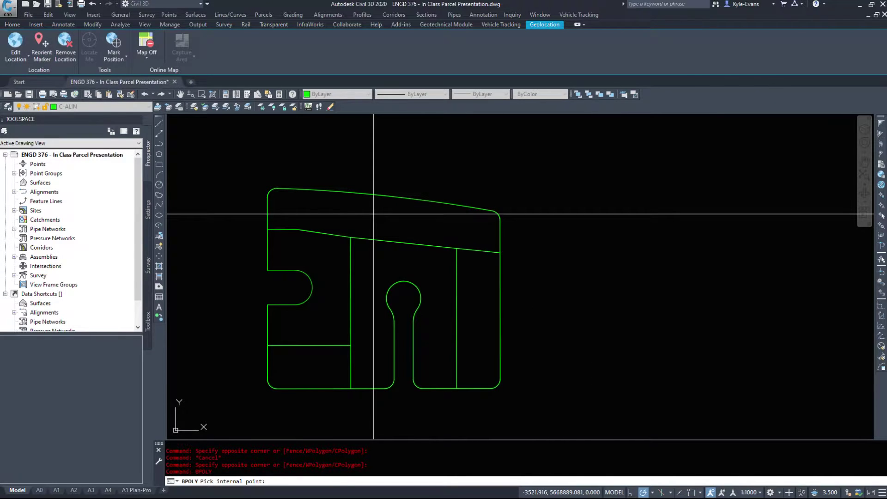
pyautogui.click(373, 214)
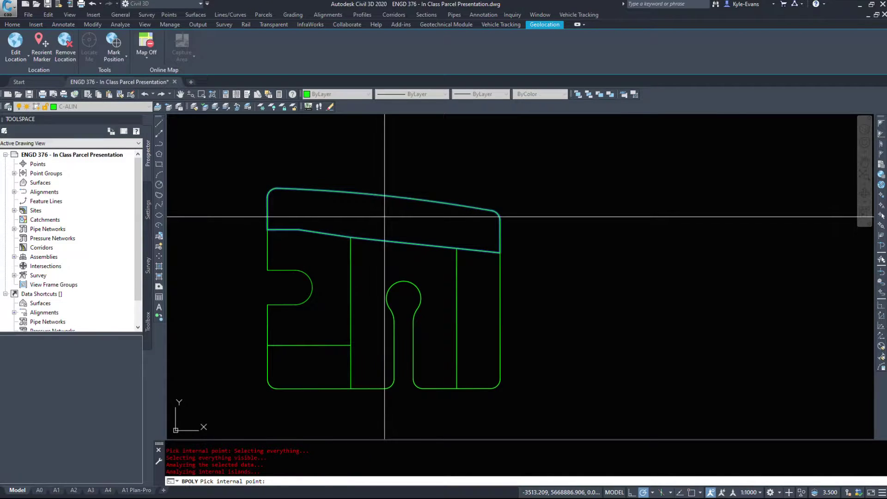
pyautogui.click(481, 293)
pyautogui.click(356, 356)
pyautogui.click(317, 367)
pyautogui.click(323, 310)
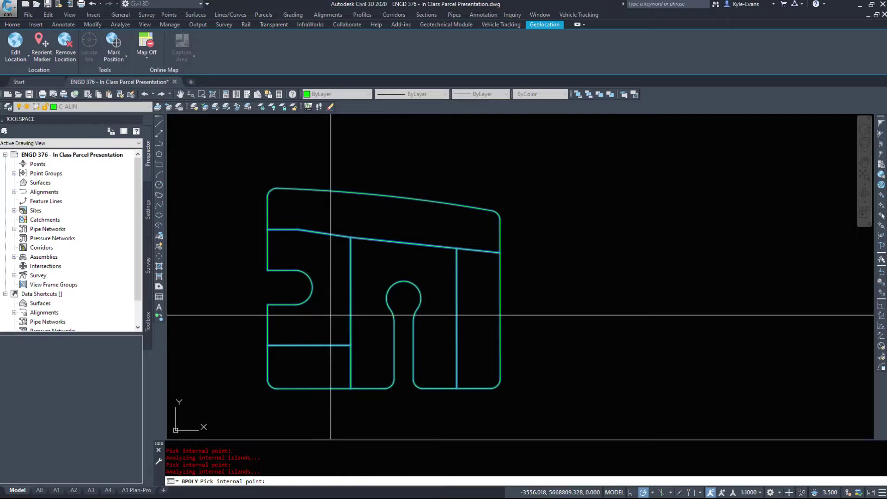
pyautogui.press('Return')
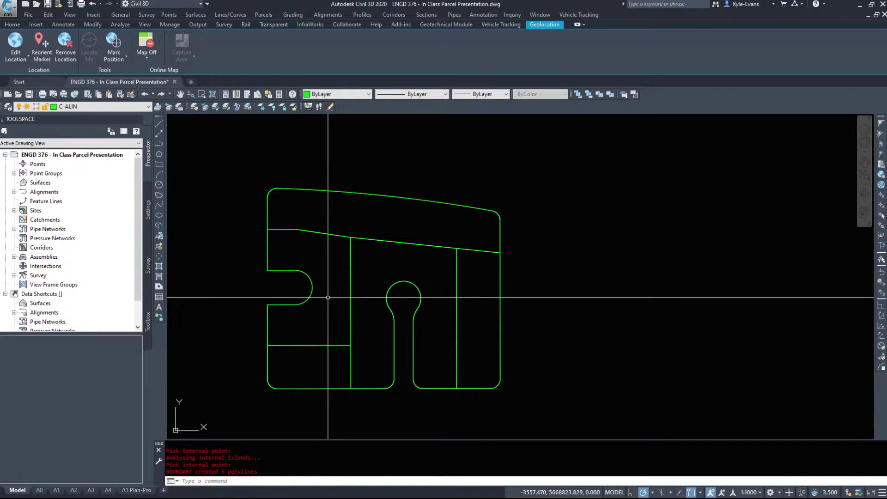
# - Check the 5-polylines message and select the top, right, keyhole and left polylines to verify them
pyautogui.moveTo(166, 474); pyautogui.dragTo(257, 472)
pyautogui.rightClick(257, 471)
pyautogui.click(175, 422)
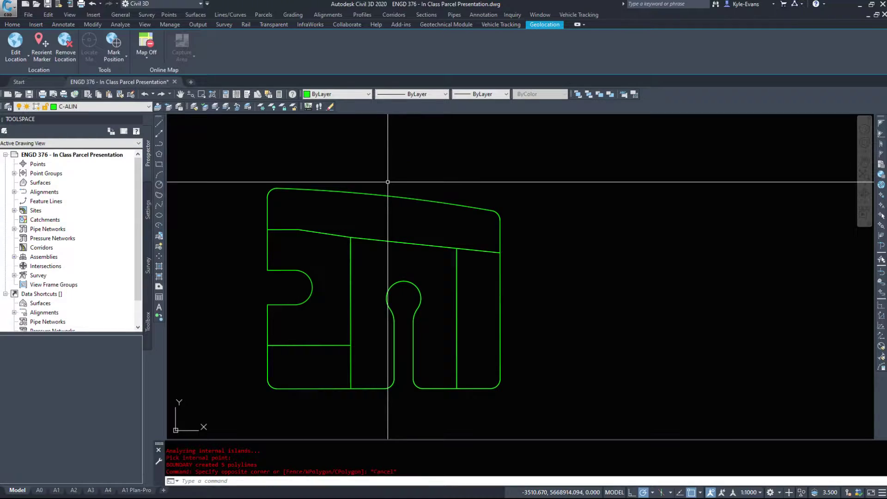
pyautogui.click(376, 192)
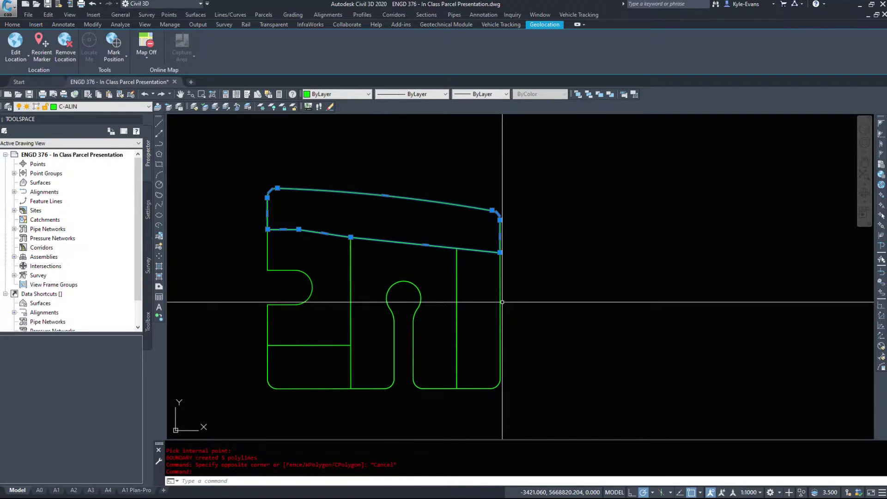
pyautogui.click(457, 307)
pyautogui.click(425, 390)
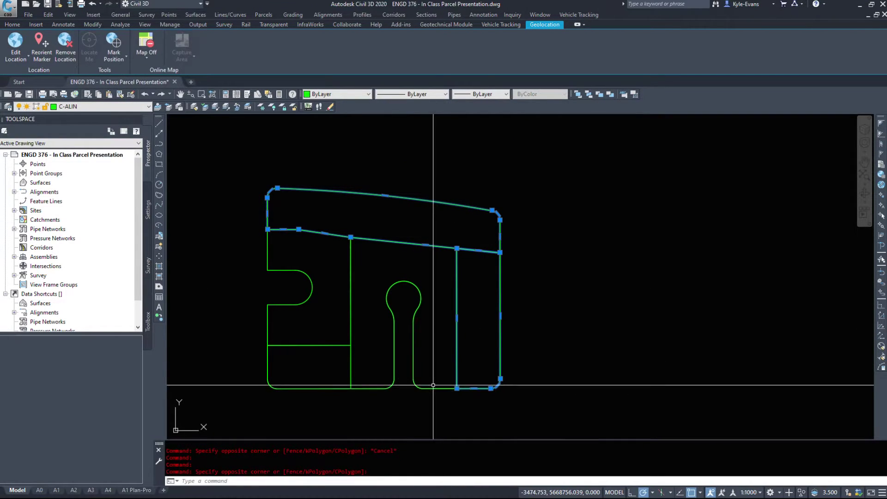
pyautogui.click(428, 382)
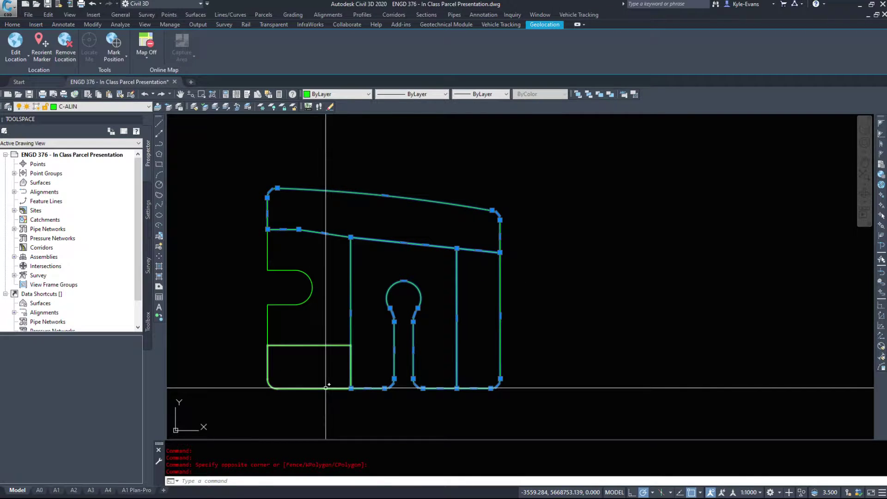
pyautogui.click(292, 305)
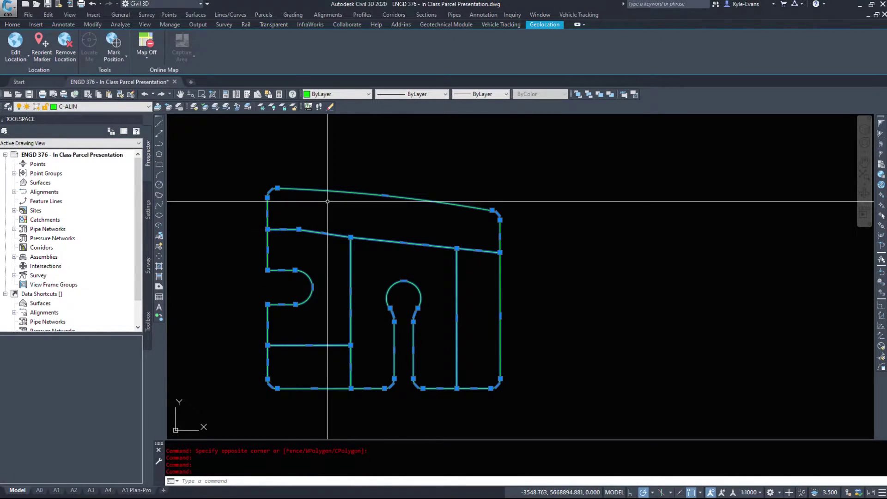
pyautogui.press('Escape')
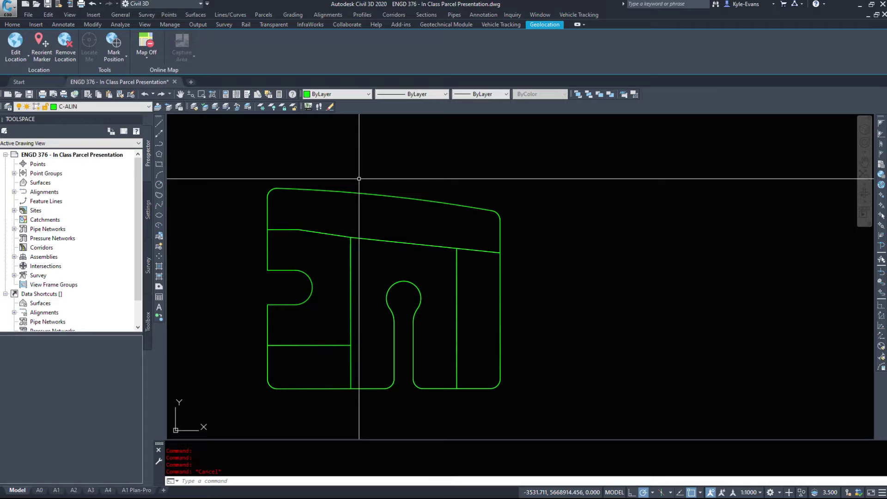
# - Pan the lot layout into view and briefly browse the Parcels menu before returning to Home tools
pyautogui.scroll(3, 298, 221)
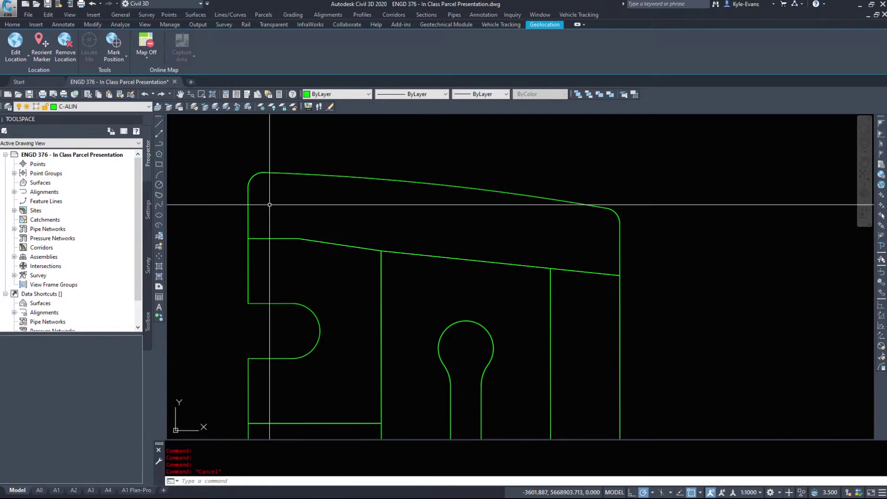
pyautogui.moveTo(384, 198); pyautogui.dragTo(381, 238, button='middle')
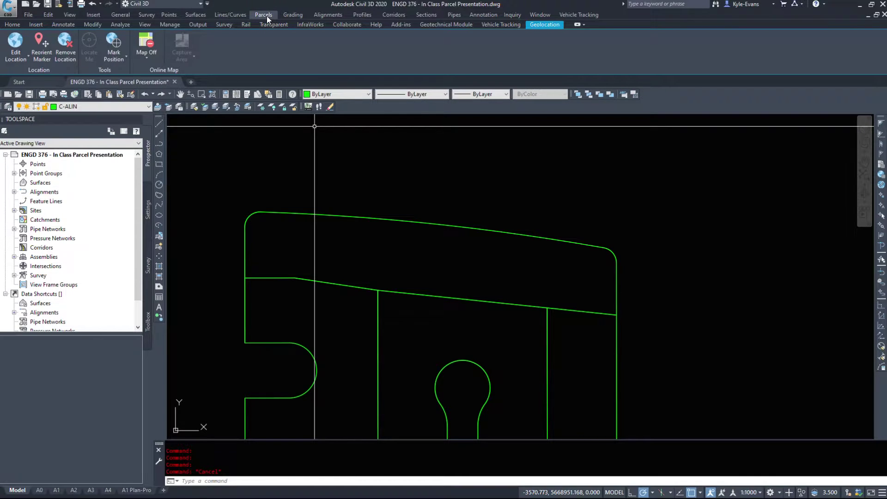
pyautogui.moveTo(245, 283); pyautogui.dragTo(241, 267, button='middle')
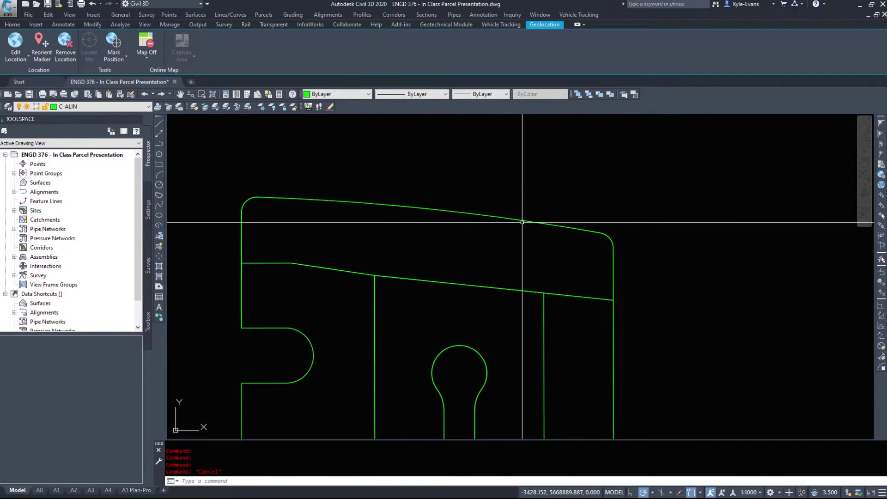
pyautogui.click(264, 15)
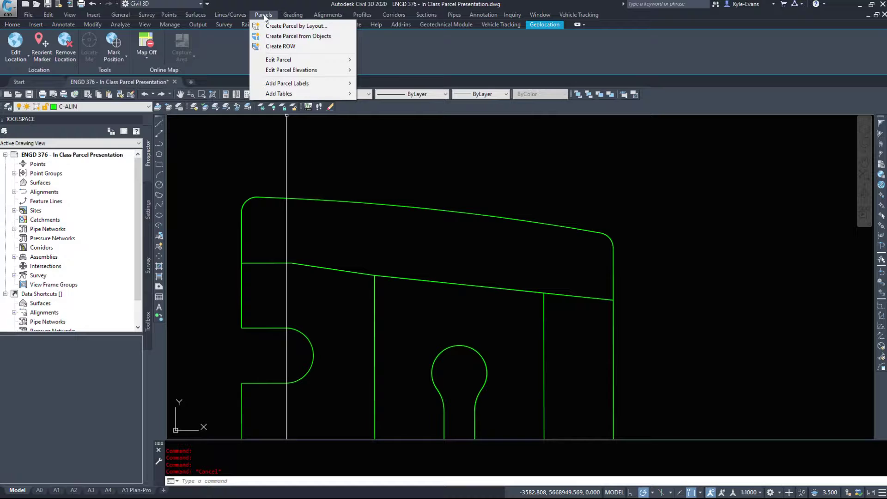
pyautogui.press('Left')
pyautogui.click(10, 24)
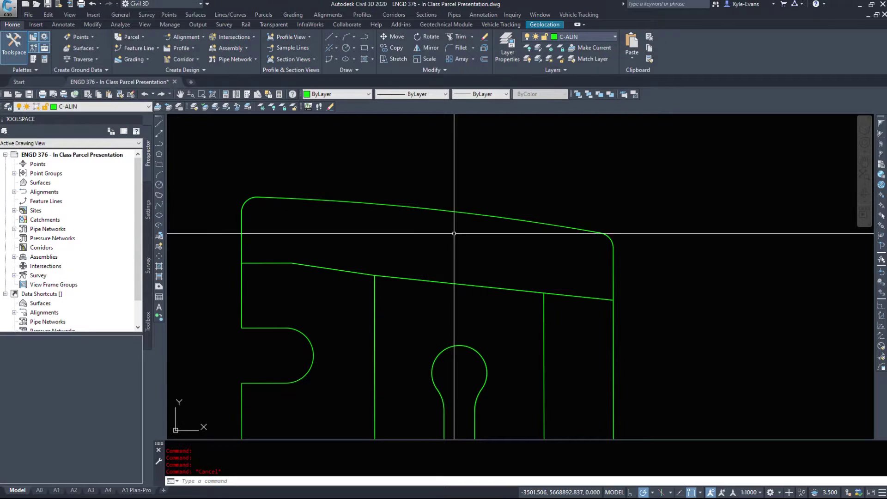
# - Nudge the drawing up and show the Parcels menu's parcel commands
pyautogui.moveTo(453, 236); pyautogui.dragTo(453, 210, button='middle')
pyautogui.click(263, 14)
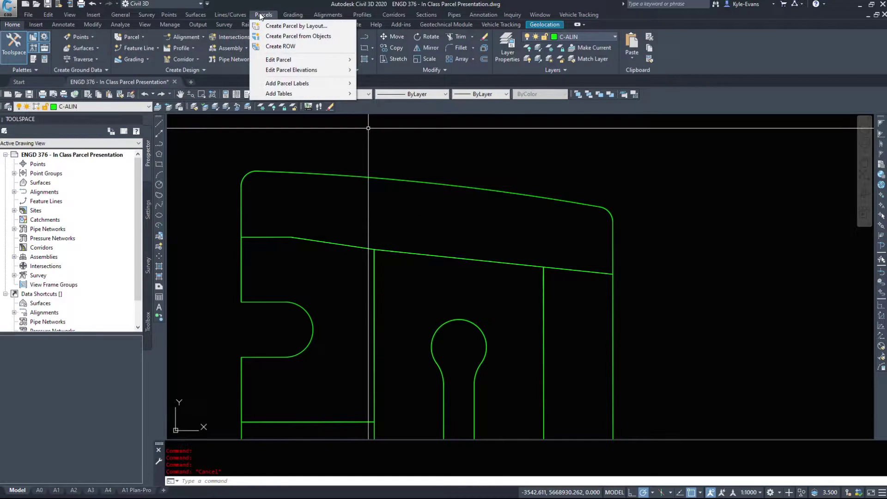
pyautogui.moveTo(230, 15)
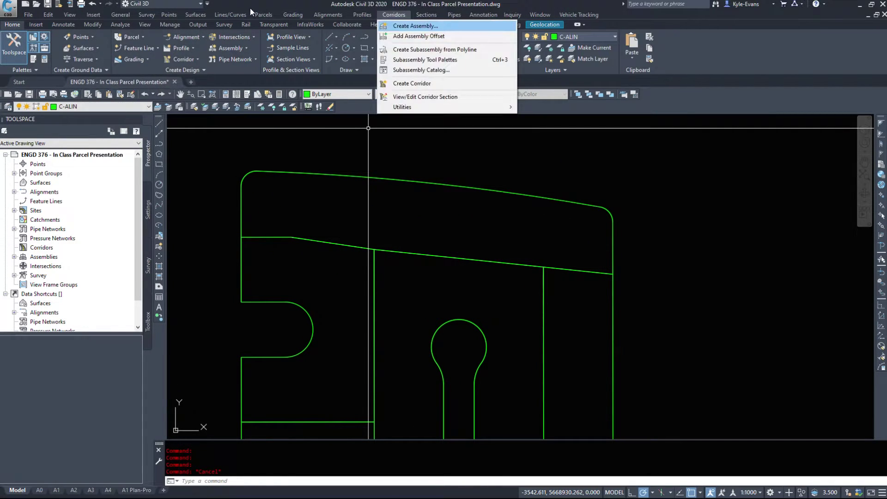
pyautogui.moveTo(263, 14)
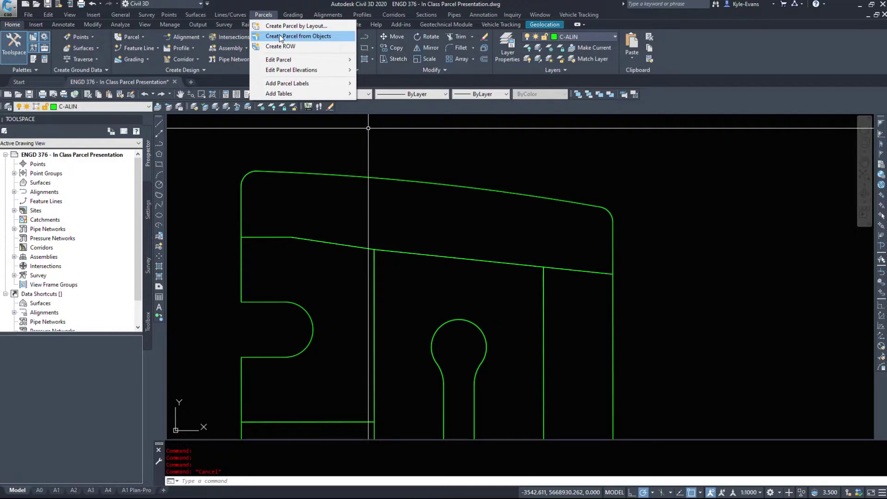
# - Run Create Parcel from Objects and pick the top, left, lower-left, keyhole and right outlines
pyautogui.click(279, 36)
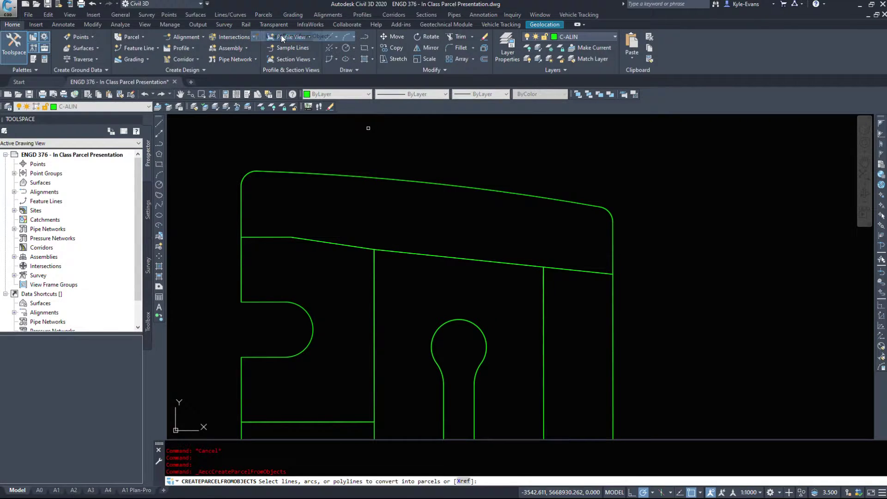
pyautogui.click(266, 171)
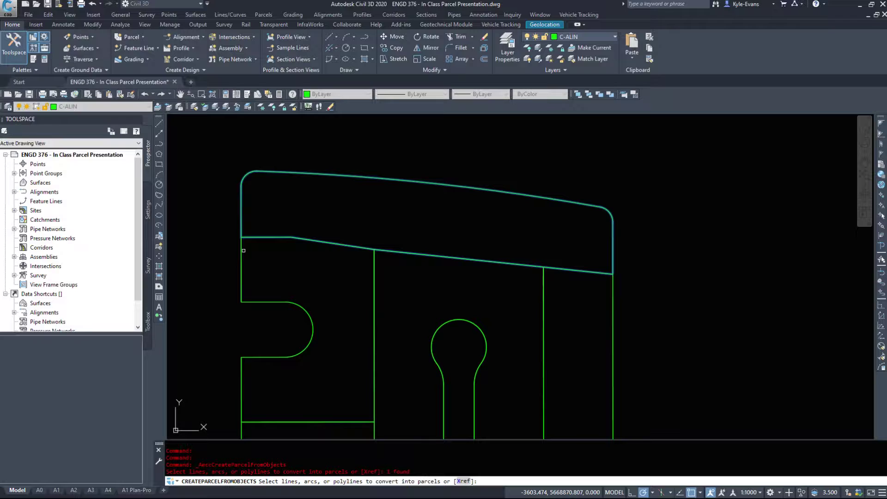
pyautogui.click(240, 259)
pyautogui.moveTo(339, 434); pyautogui.dragTo(326, 333, button='middle')
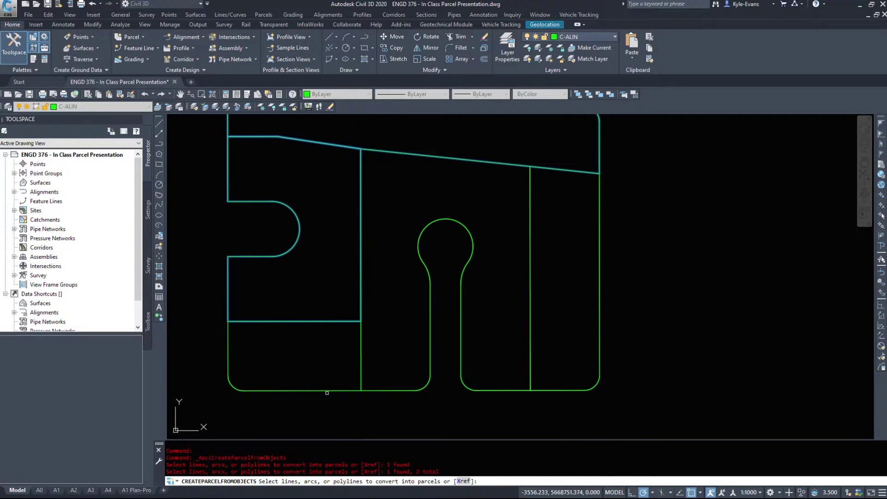
pyautogui.click(327, 391)
pyautogui.click(380, 392)
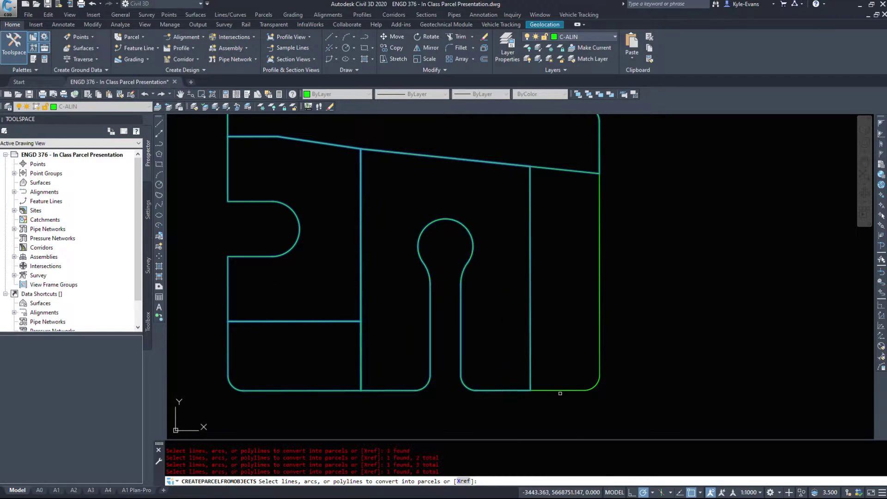
pyautogui.click(571, 391)
# - Open Create Parcels – From Objects, move and resize it aside, and start creating a new site
pyautogui.press('Return')
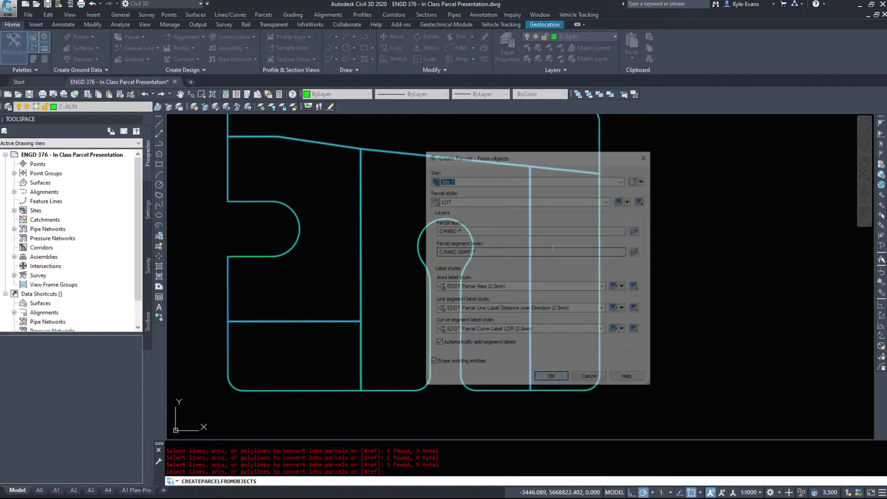
pyautogui.moveTo(494, 159); pyautogui.dragTo(387, 127)
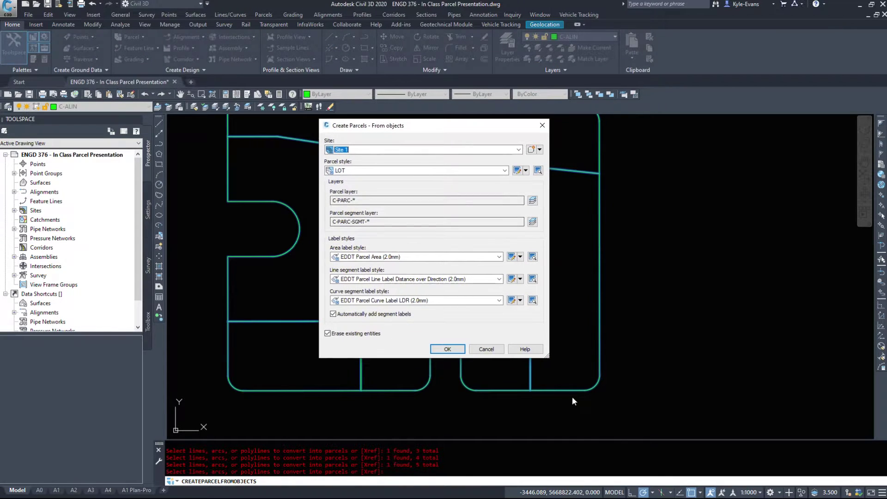
pyautogui.moveTo(547, 356); pyautogui.dragTo(512, 375)
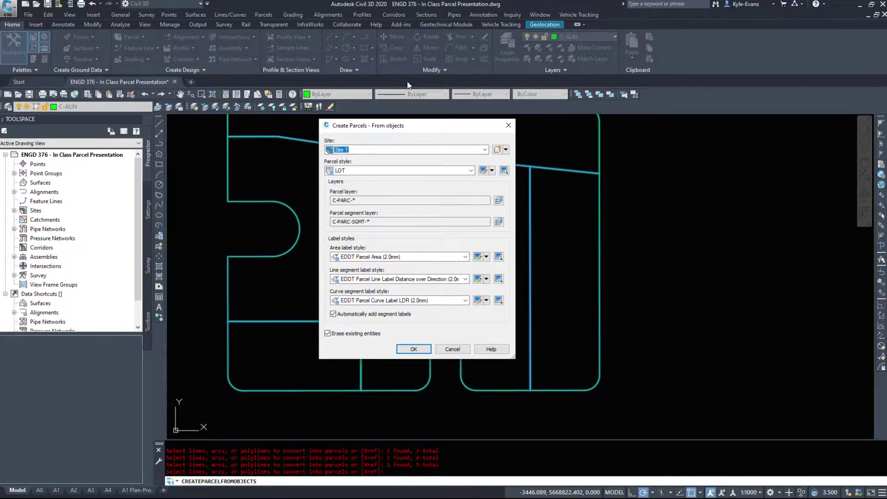
pyautogui.moveTo(393, 127); pyautogui.dragTo(430, 192)
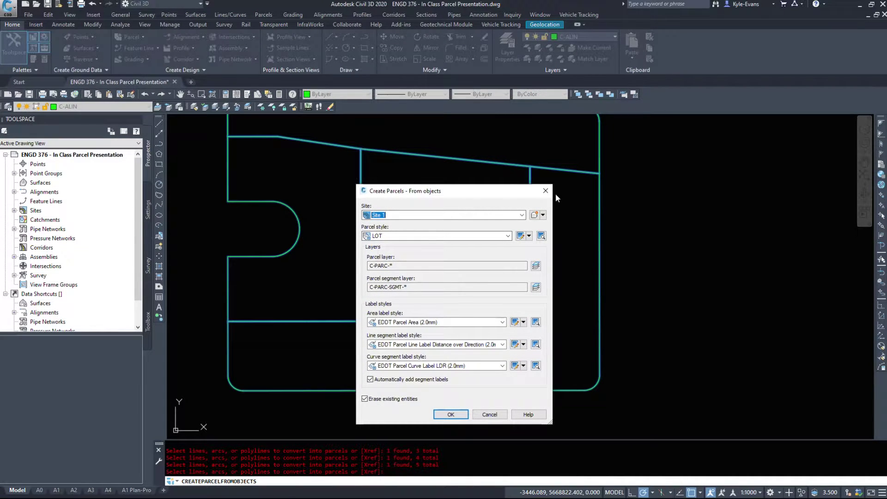
pyautogui.click(535, 215)
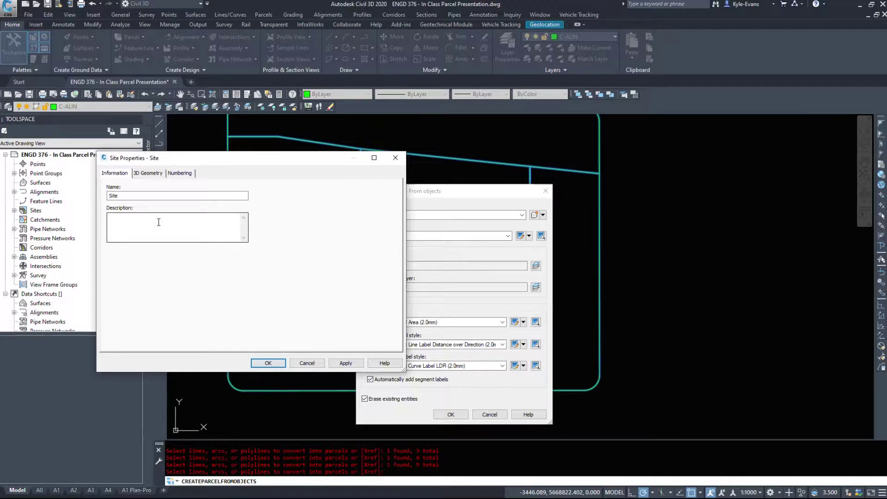
# - Replace the default site name with 'Parcels' and confirm it
pyautogui.doubleClick(152, 196)
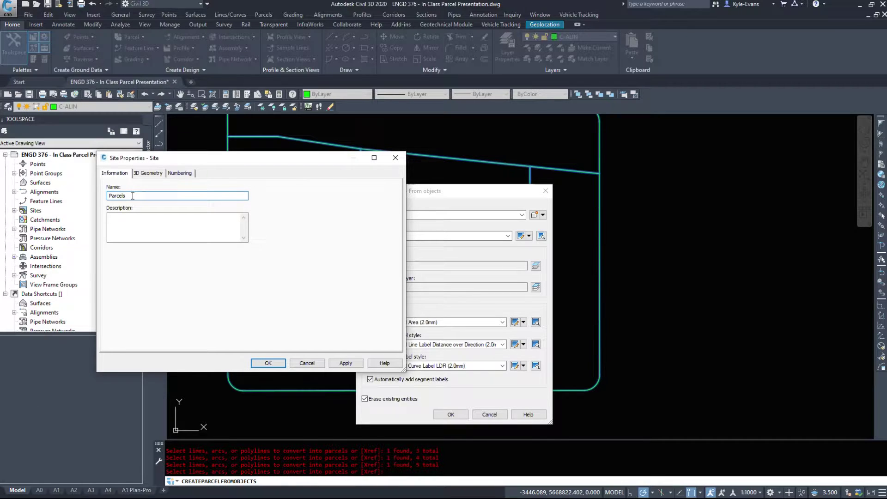
pyautogui.write('Parcels')
pyautogui.click(268, 363)
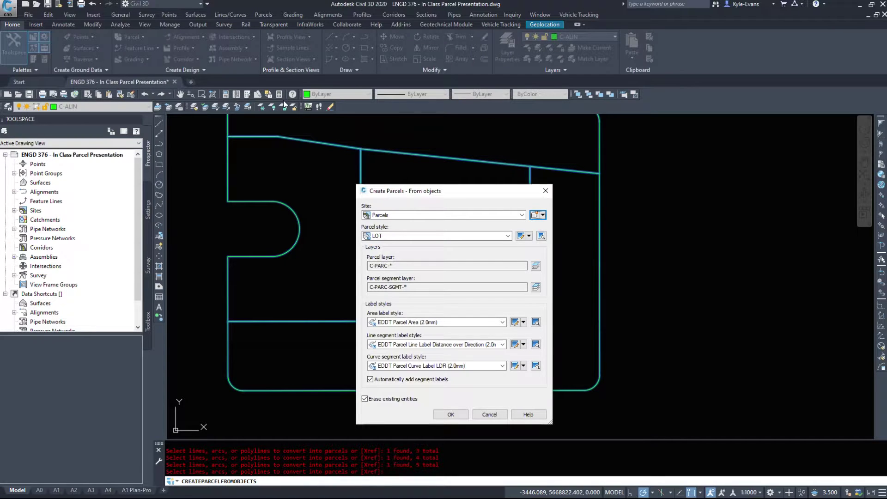
# - Keep style LOT and area label EDDT Parcel Area (2.0mm), disable segment labels, and create the parcels
pyautogui.click(396, 235)
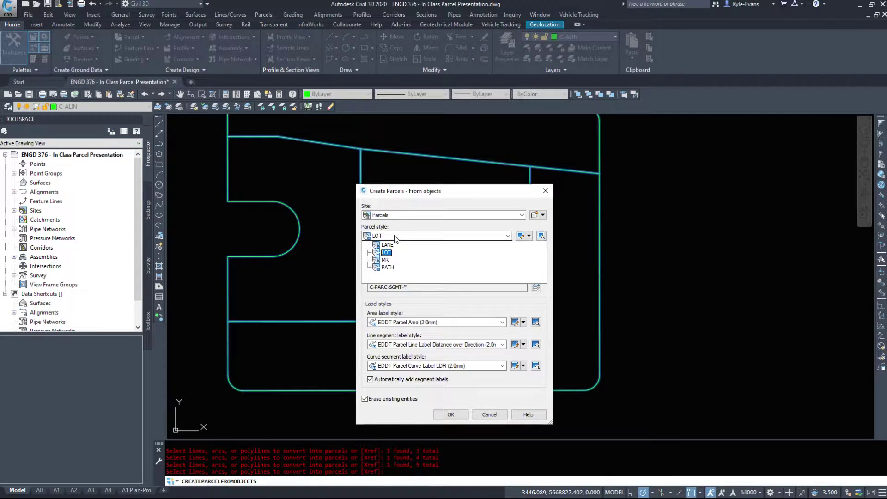
pyautogui.click(385, 254)
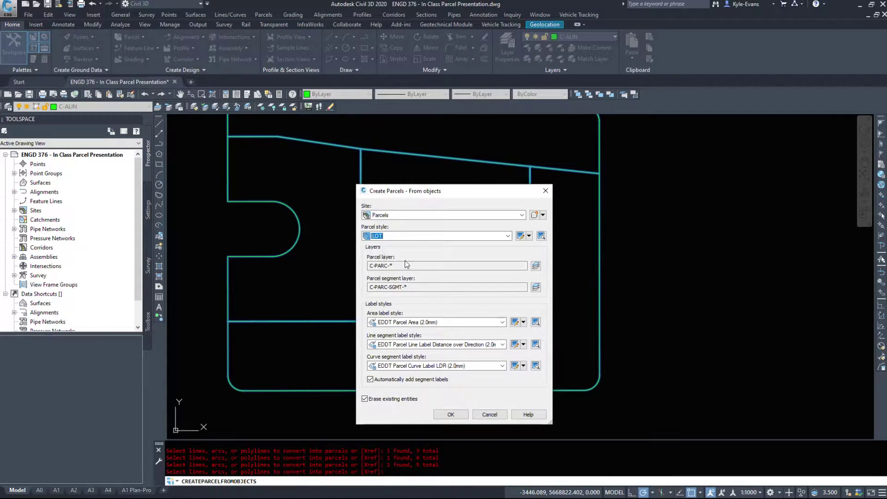
pyautogui.click(393, 287)
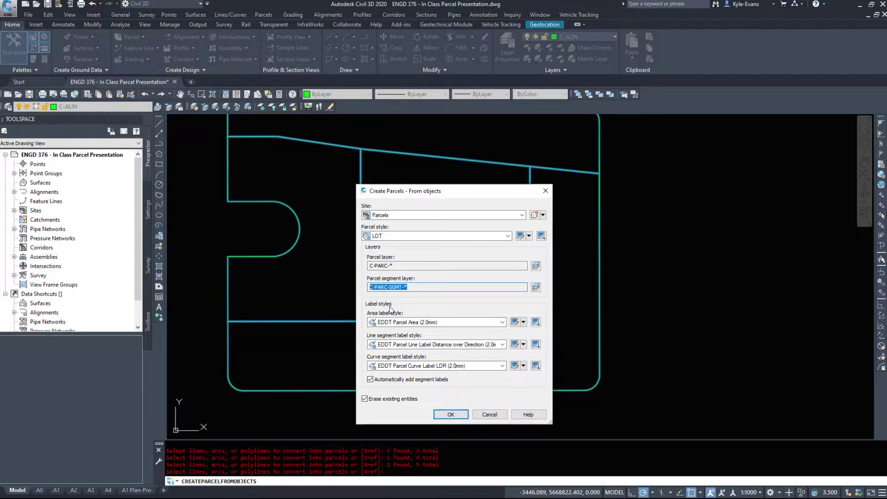
pyautogui.click(438, 322)
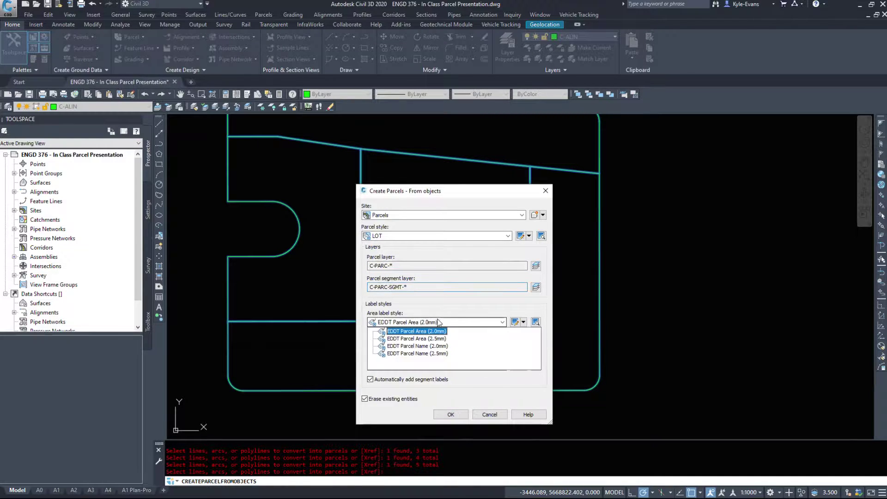
pyautogui.click(427, 331)
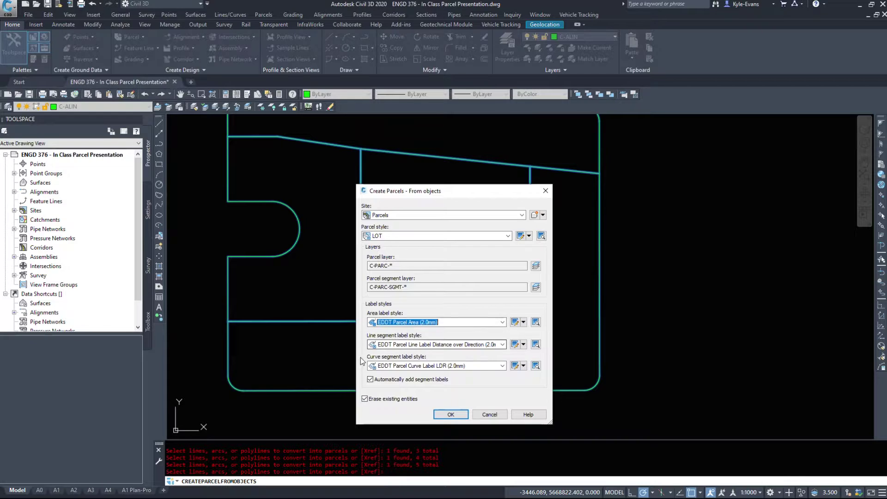
pyautogui.click(381, 382)
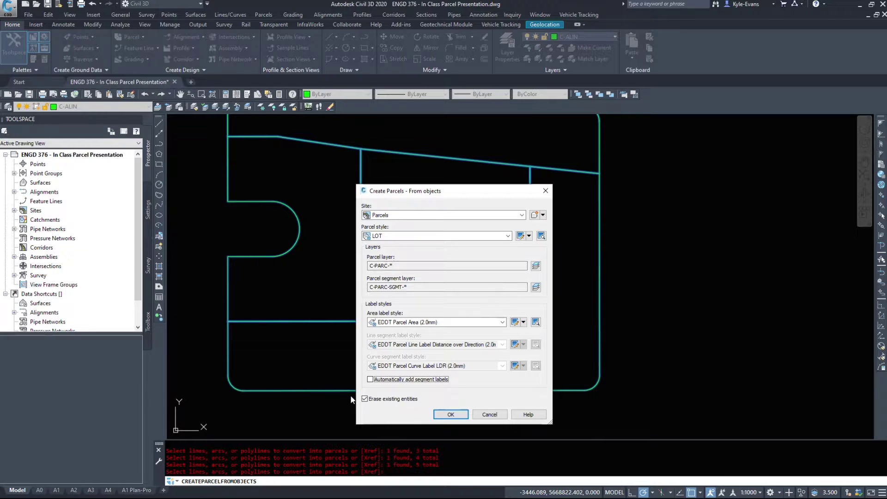
pyautogui.click(451, 415)
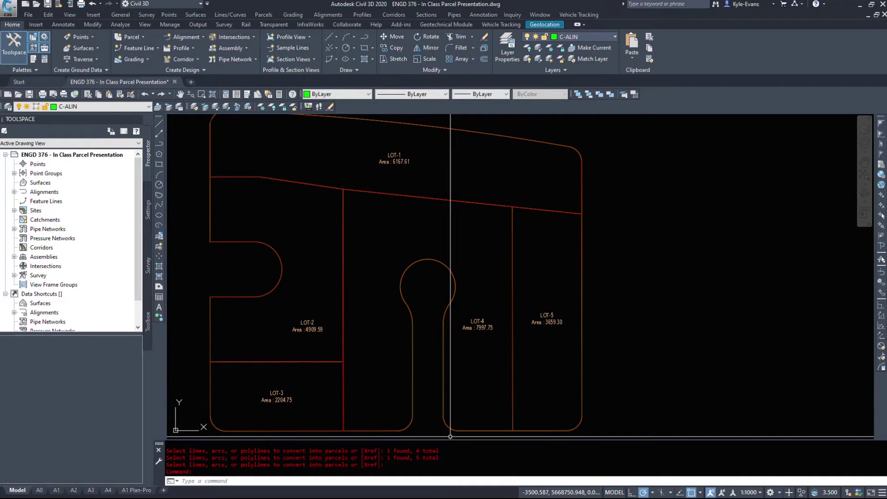
# - Inspect LOT-5, LOT-1 and a left boundary segment by selecting them, then deselect everything
pyautogui.click(582, 273)
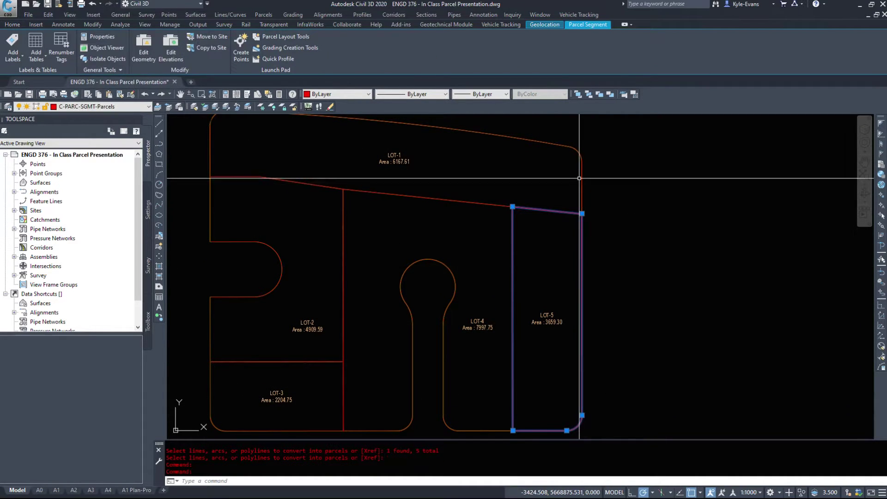
pyautogui.click(273, 178)
pyautogui.press('Escape')
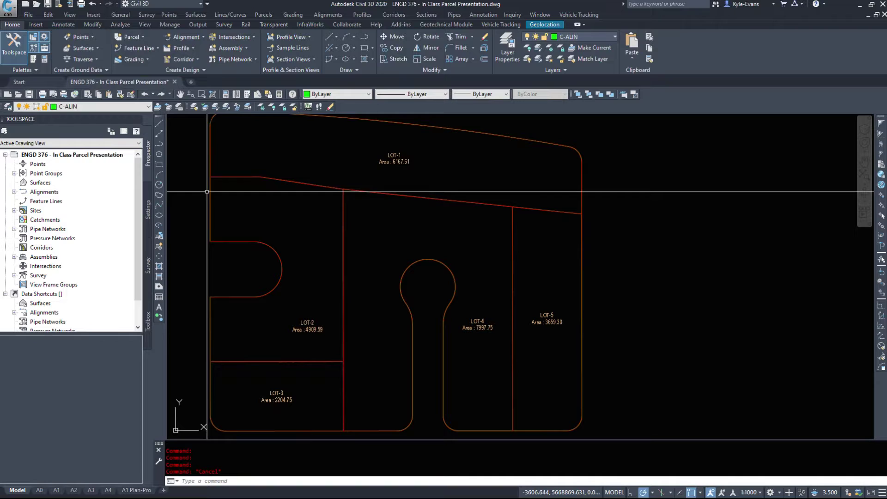
pyautogui.click(209, 188)
pyautogui.rightClick(210, 189)
pyautogui.press('Escape')
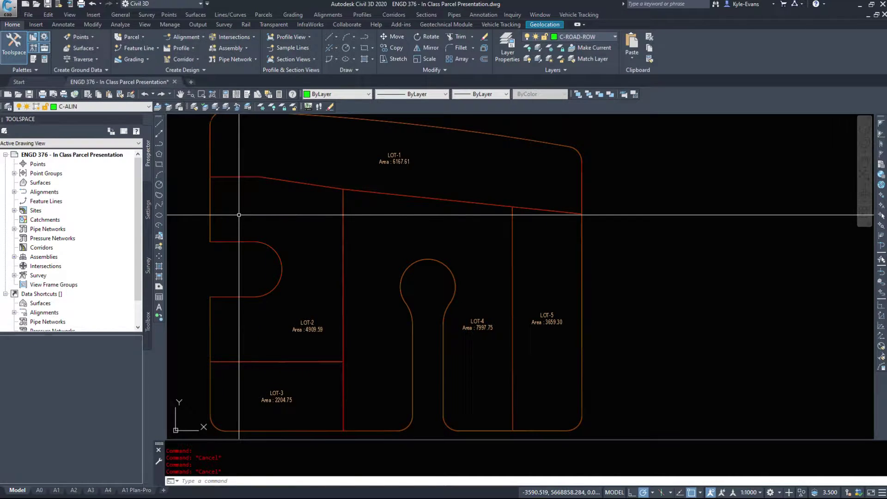
pyautogui.click(260, 216)
pyautogui.press('Escape')
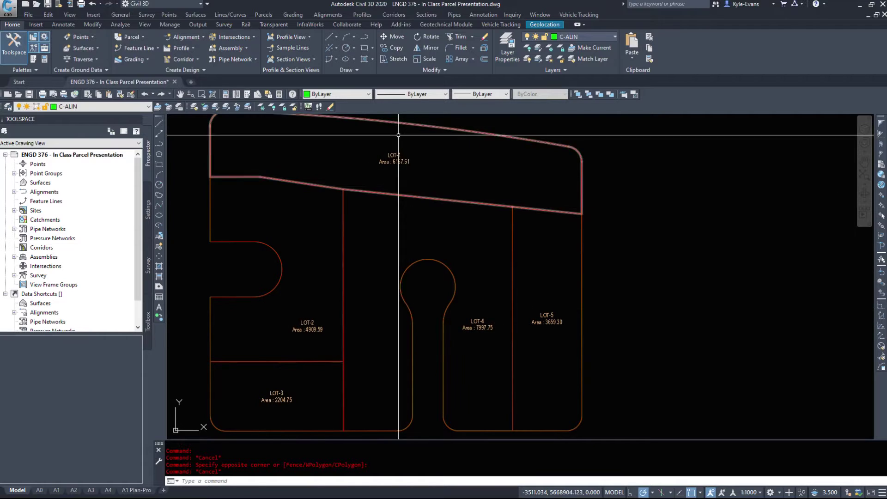
pyautogui.click(391, 148)
pyautogui.click(383, 159)
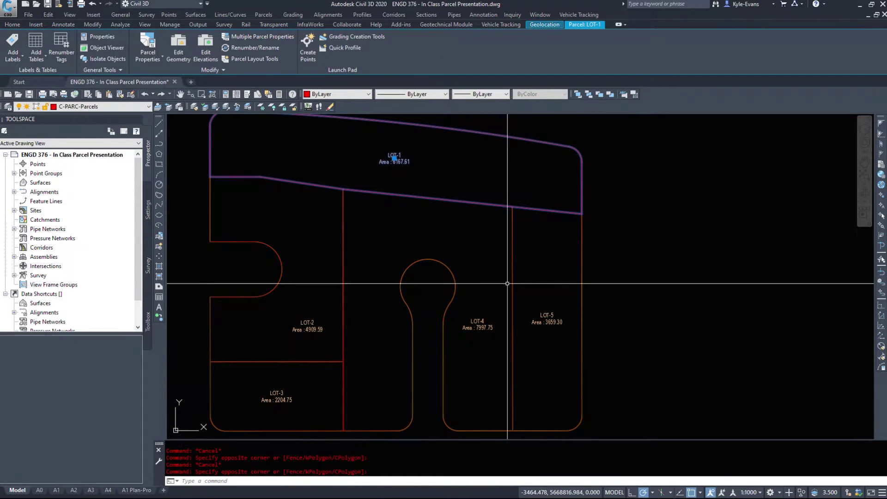
pyautogui.press('Escape')
# - Zoom and pan so LOT-1 with its 6167.61 area label fills the view
pyautogui.scroll(5, 402, 244)
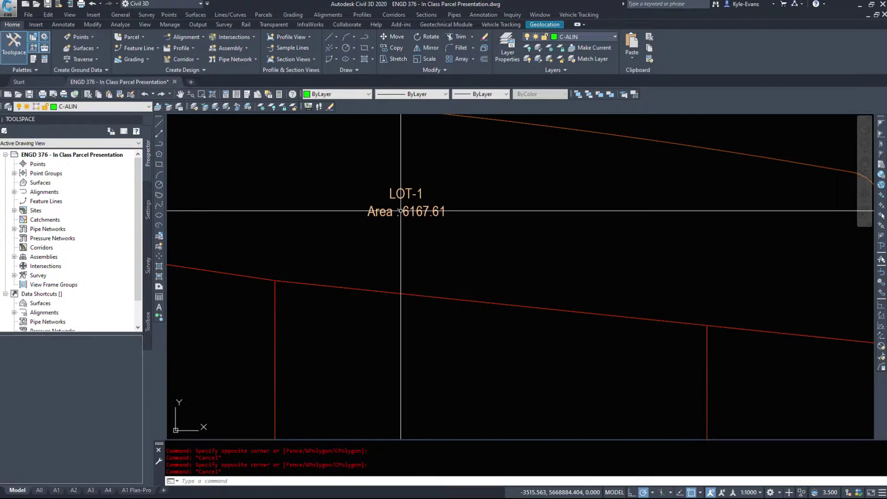
pyautogui.scroll(-4, 401, 211)
pyautogui.moveTo(423, 194); pyautogui.dragTo(481, 238, button='middle')
pyautogui.moveTo(405, 264); pyautogui.dragTo(456, 239, button='middle')
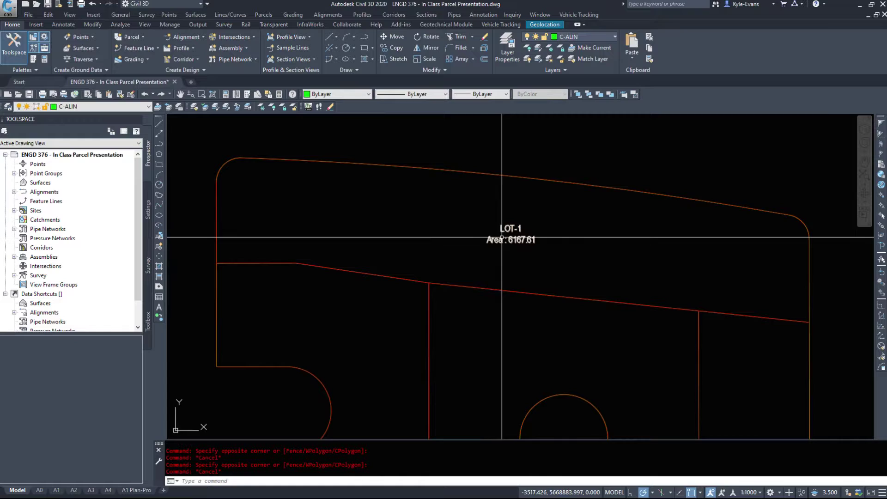
pyautogui.moveTo(476, 239); pyautogui.dragTo(472, 254, button='middle')
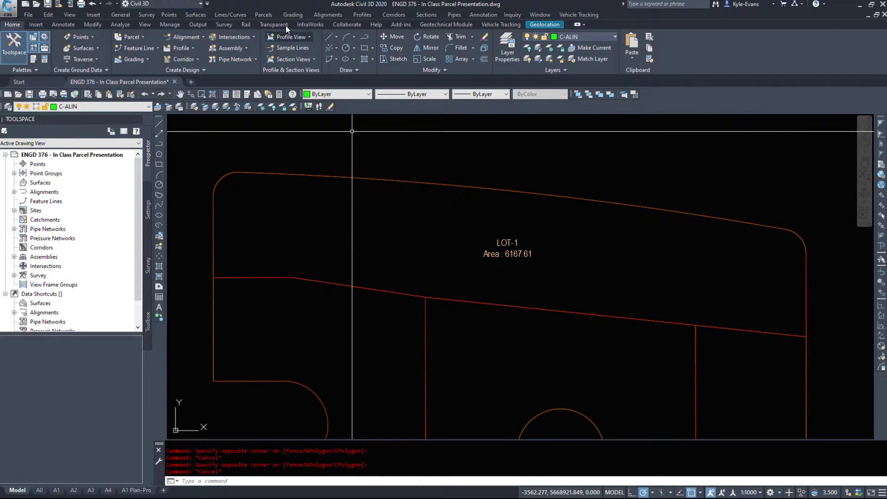
# - Start Create Parcel by Layout and toggle the Parcel Layout Tools parameter list
pyautogui.click(264, 15)
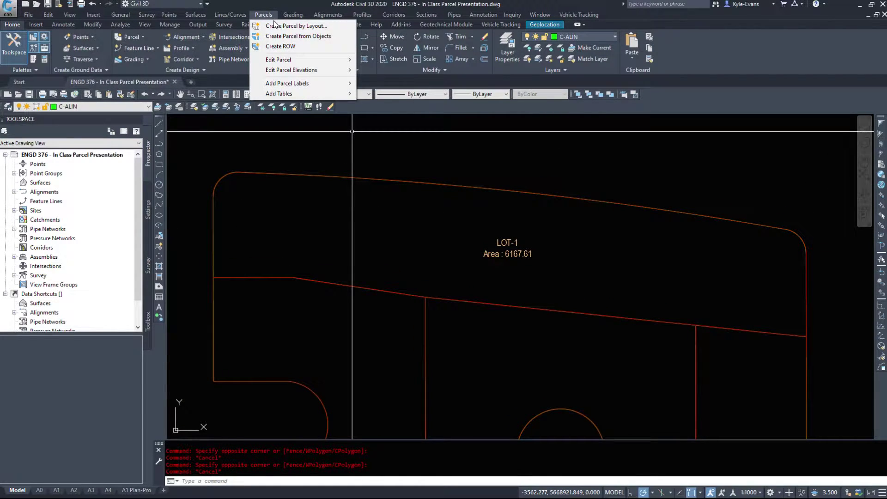
pyautogui.click(280, 26)
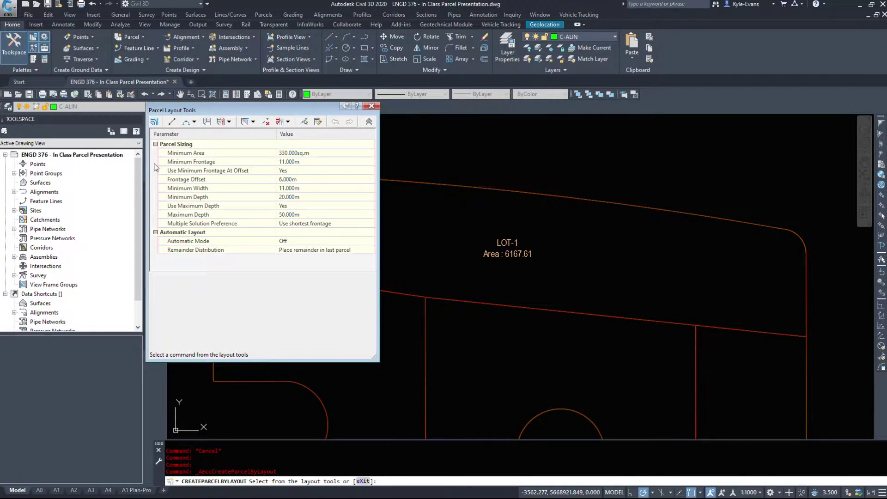
pyautogui.click(369, 121)
pyautogui.click(368, 121)
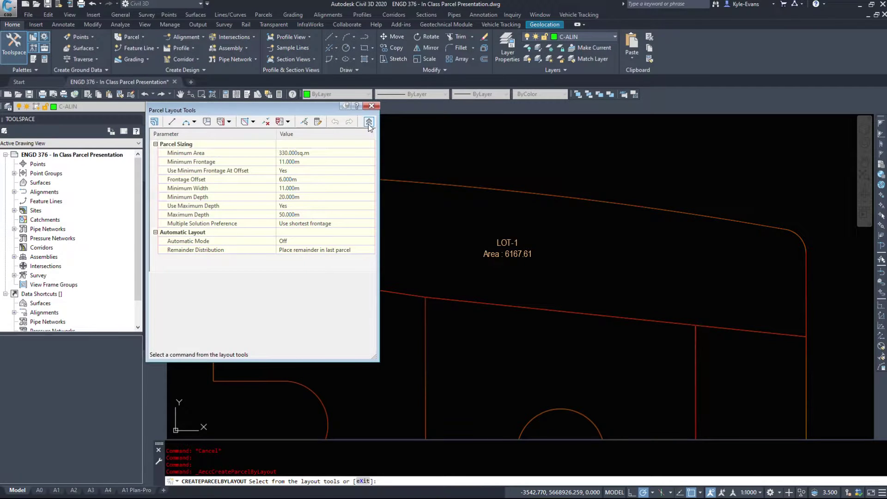
pyautogui.click(369, 122)
pyautogui.click(369, 122)
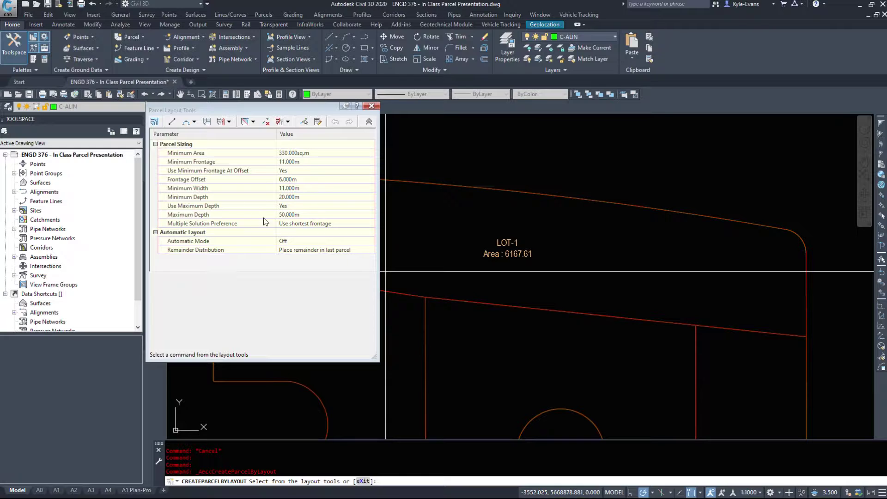
# - Set Use Maximum Depth to No, leave Automatic Mode Off, and move the palette off the lots
pyautogui.click(290, 210)
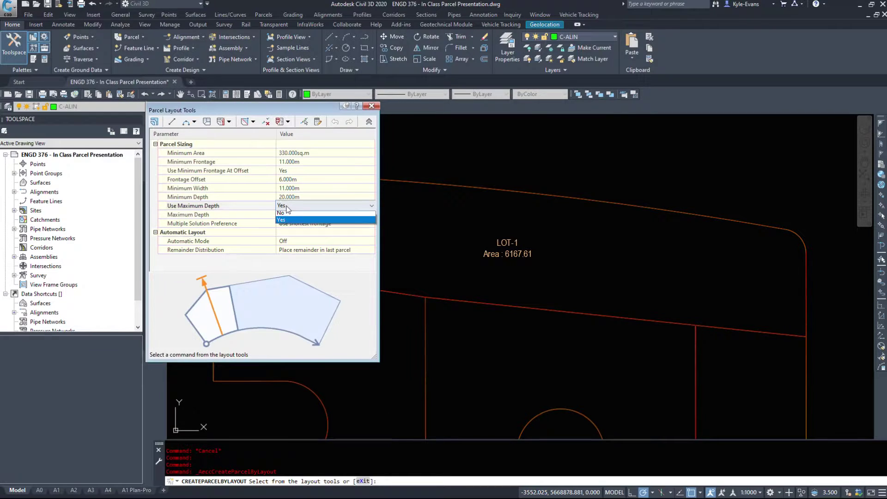
pyautogui.click(284, 208)
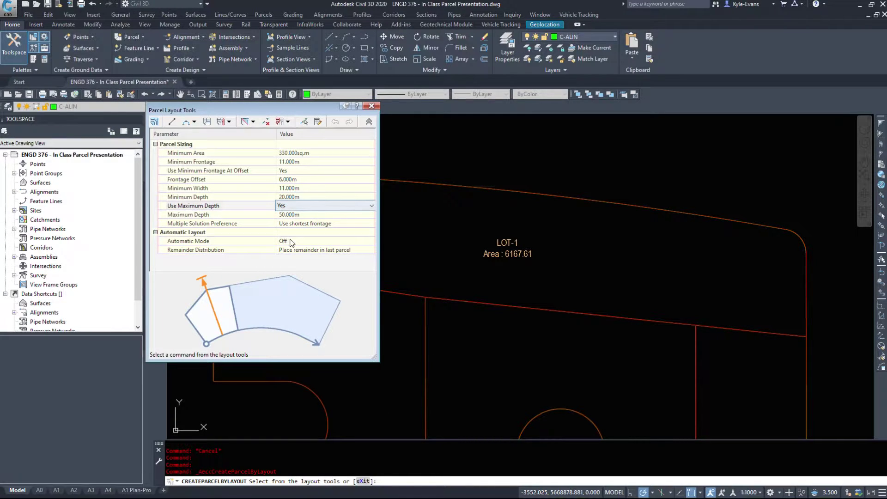
pyautogui.click(290, 206)
pyautogui.click(286, 224)
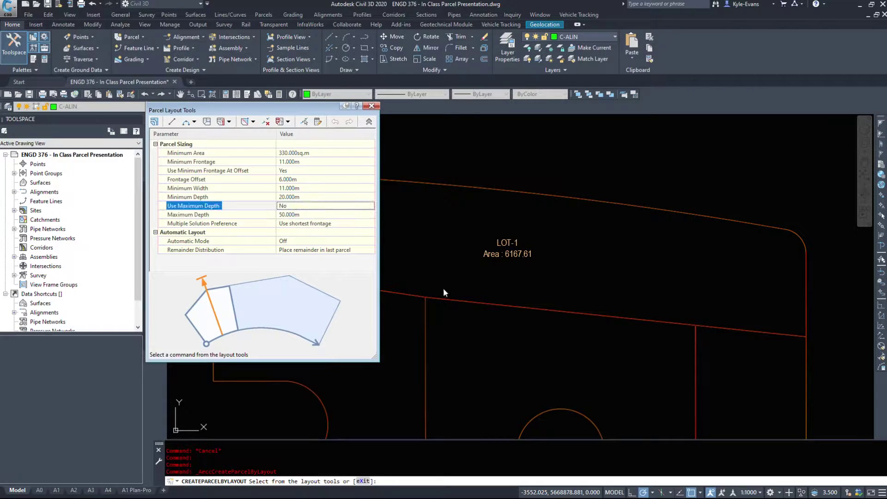
pyautogui.click(317, 242)
pyautogui.click(323, 240)
pyautogui.click(331, 257)
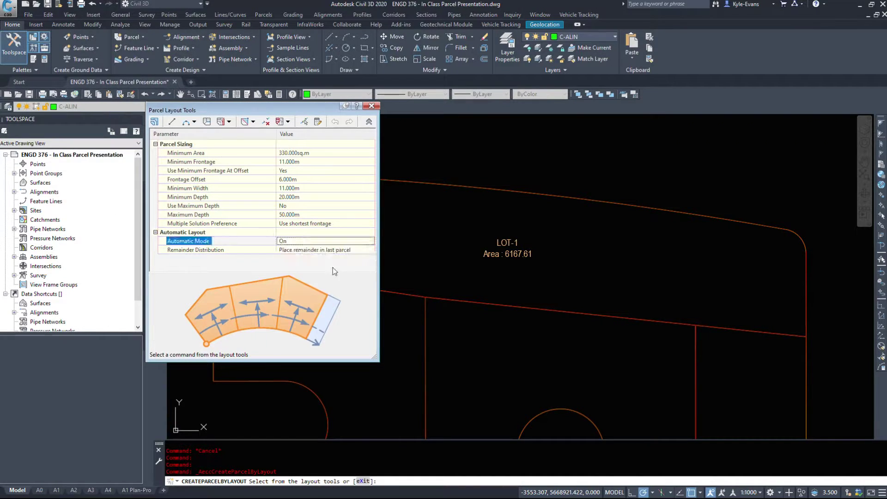
pyautogui.click(323, 241)
pyautogui.click(302, 257)
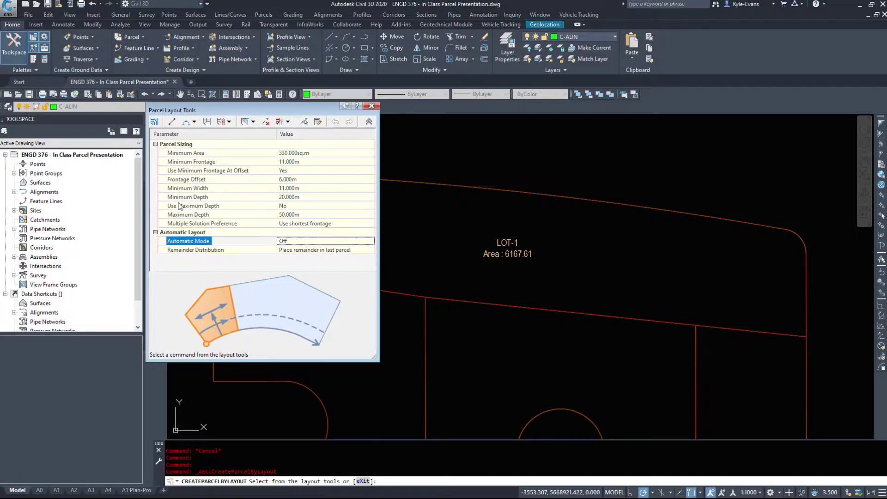
pyautogui.moveTo(228, 110)
pyautogui.mouseDown()
pyautogui.moveTo(127, 76)
pyautogui.moveTo(122, 86)
pyautogui.mouseUp()
pyautogui.scroll(-5, 544, 219)
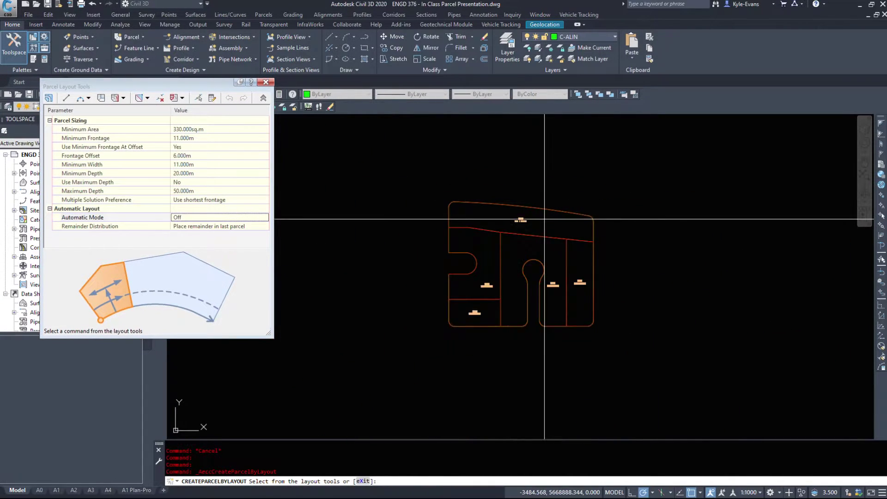
# - Draw a trial Fixed Line (Two points) lot line above Lot 1, snapping to endpoints
pyautogui.scroll(4, 544, 219)
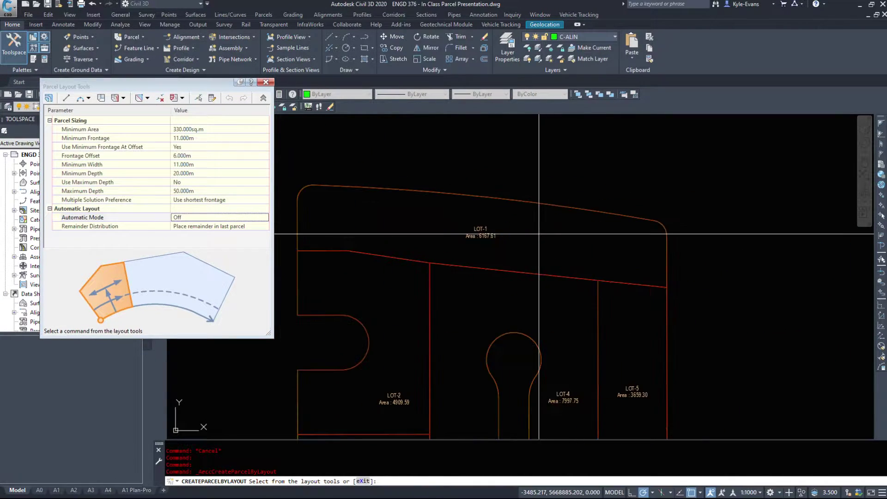
pyautogui.click(66, 98)
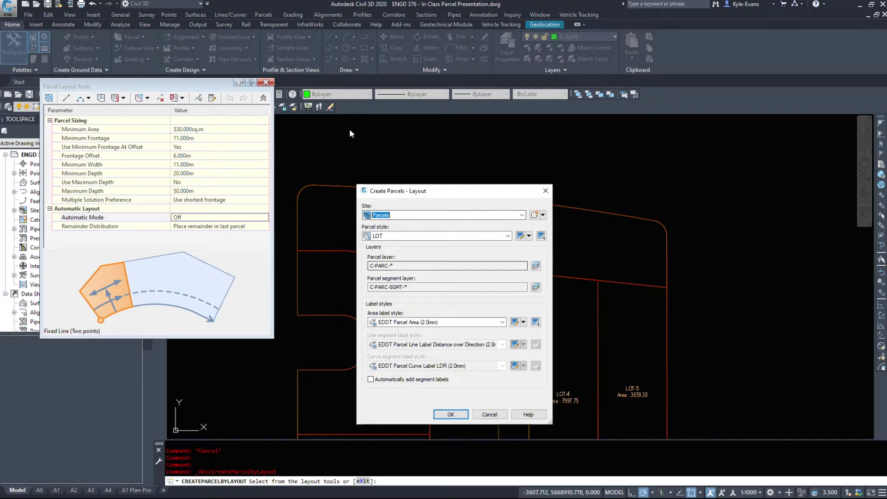
pyautogui.click(452, 414)
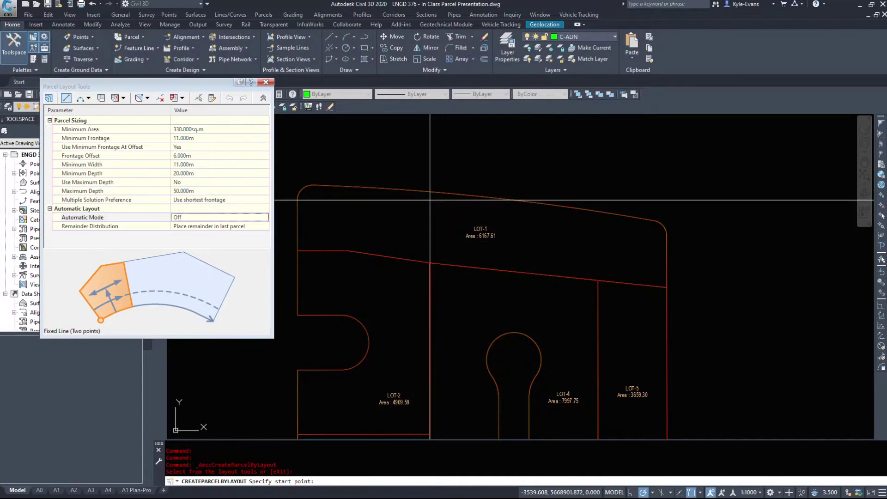
pyautogui.moveTo(472, 195); pyautogui.dragTo(390, 221, button='middle')
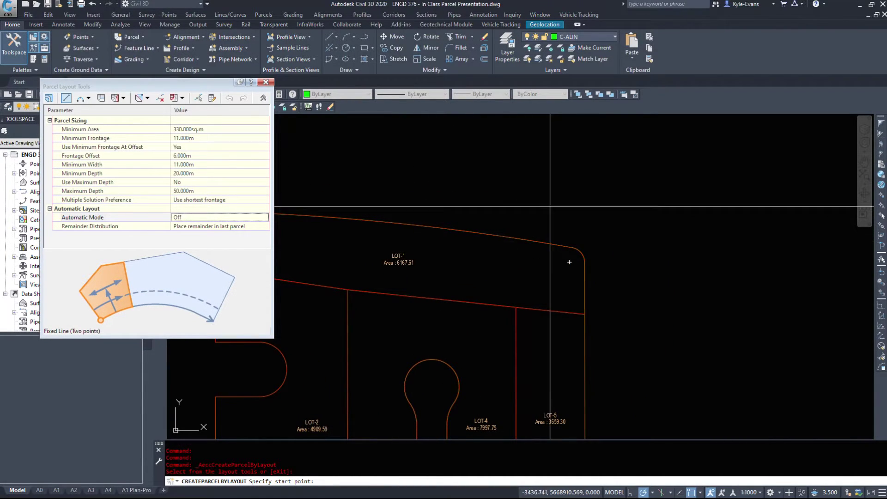
pyautogui.click(513, 192)
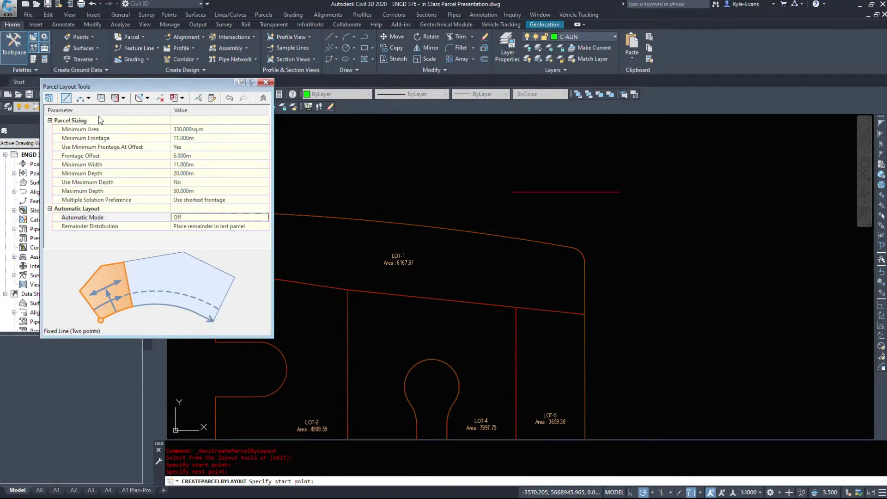
pyautogui.click(67, 99)
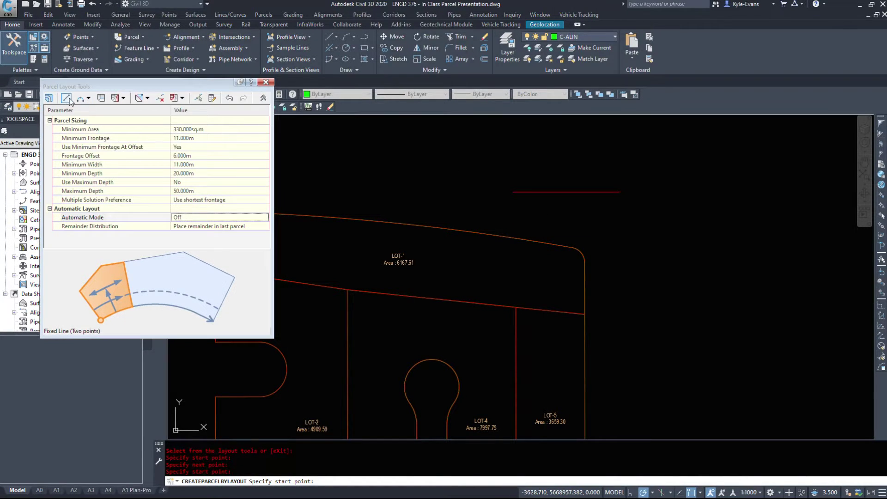
pyautogui.keyDown('shift'); pyautogui.rightClick(615, 190); pyautogui.keyUp('shift')
pyautogui.click(633, 247)
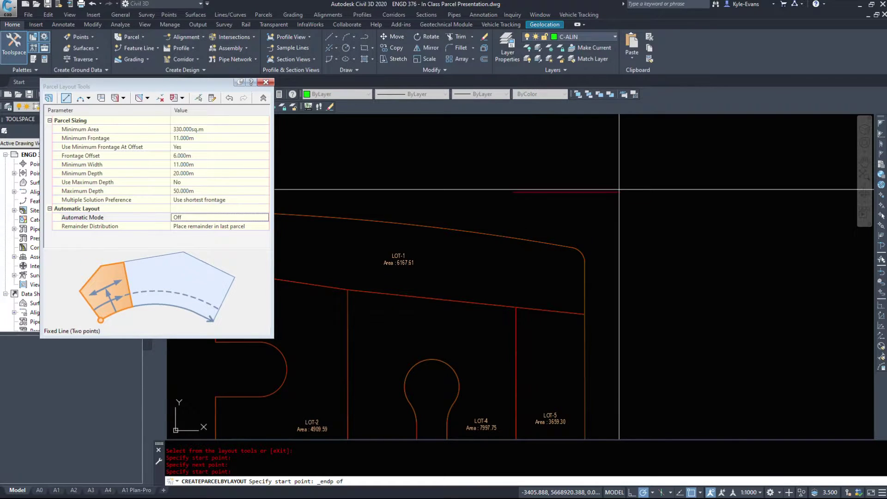
pyautogui.click(616, 145)
# - Draw a trial Fixed Curve (Three point) arc starting at the line's end
pyautogui.click(81, 98)
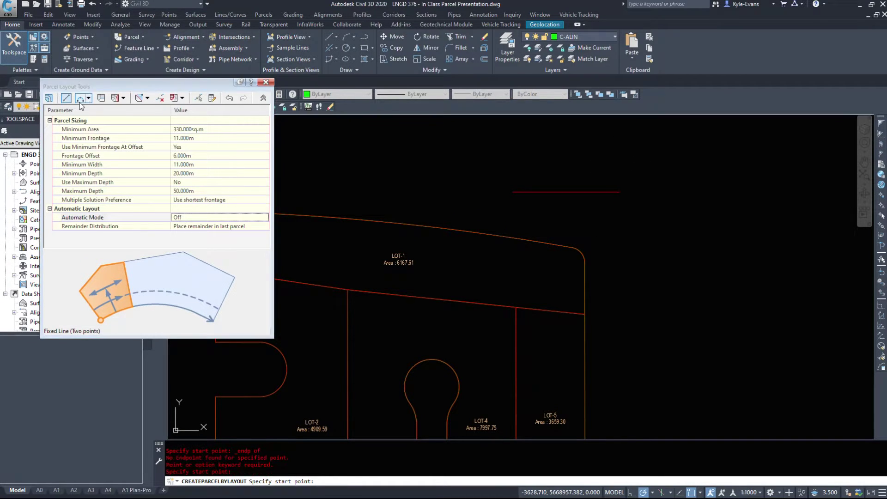
pyautogui.click(527, 197)
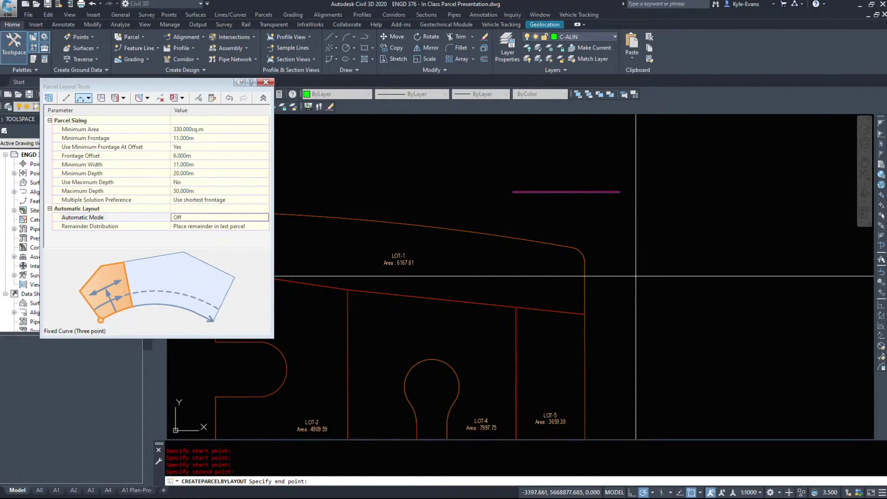
pyautogui.click(618, 191)
pyautogui.click(692, 214)
# - Exit the parcel layout tools and erase the trial line and arc
pyautogui.press('Escape')
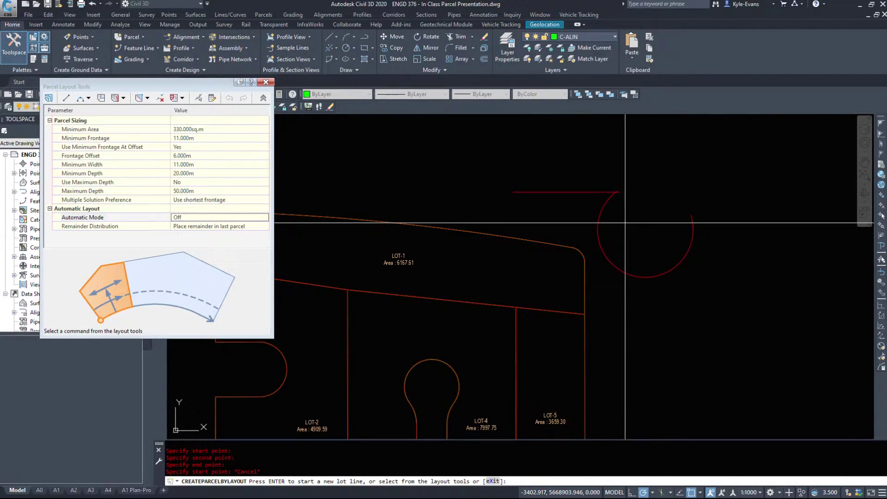
pyautogui.press('Escape')
pyautogui.moveTo(601, 217); pyautogui.dragTo(620, 176)
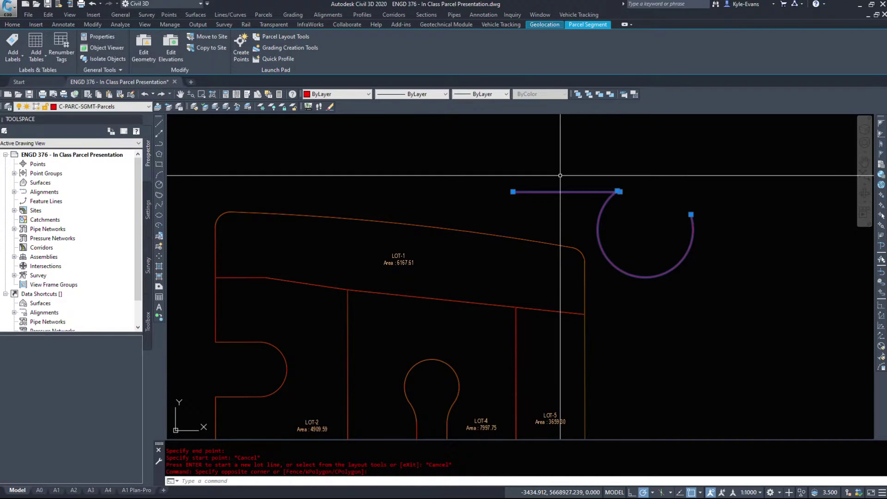
pyautogui.press('Delete')
# - Launch Slide Line – Create in Parcel Layout Tools with the Parcels site and LOT style, centring Lot 1
pyautogui.click(271, 14)
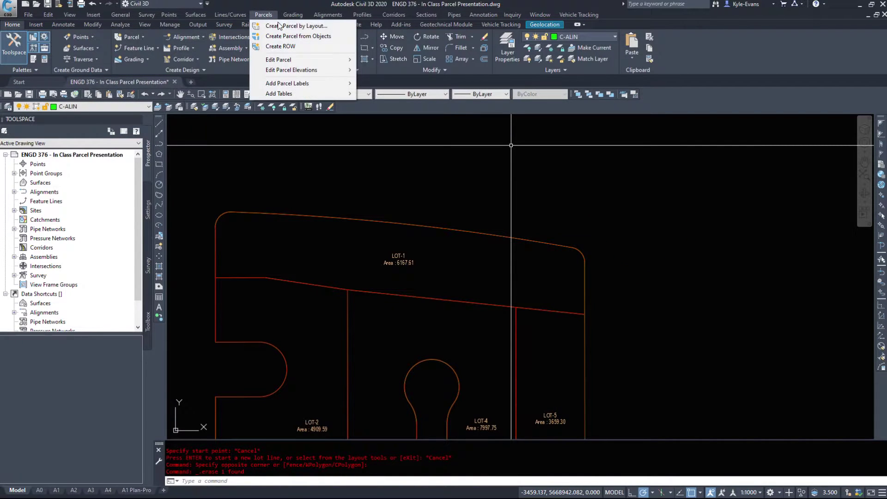
pyautogui.click(282, 26)
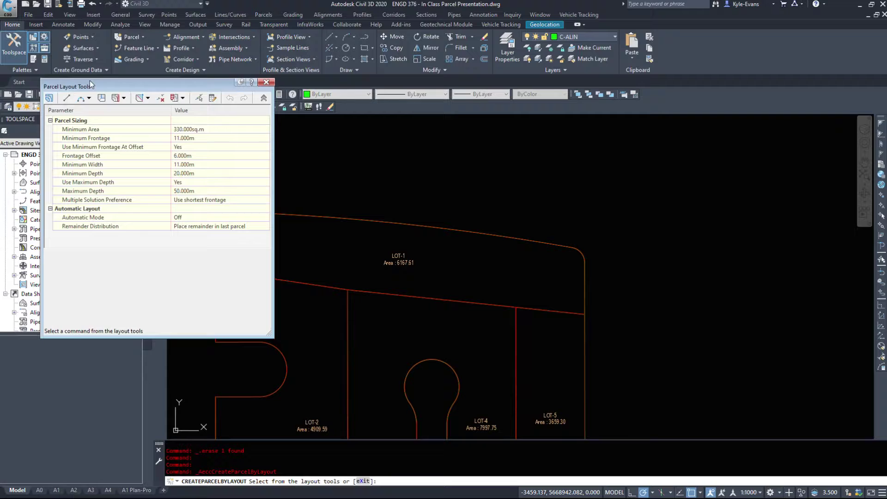
pyautogui.click(89, 98)
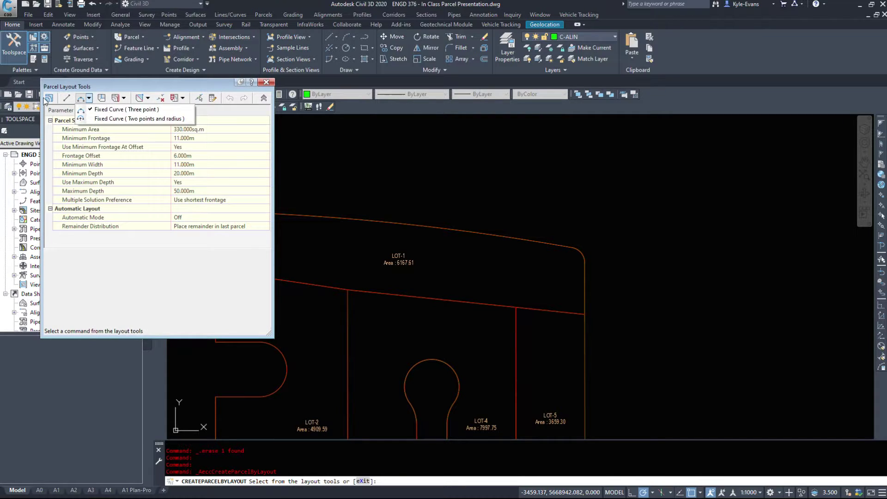
pyautogui.click(102, 99)
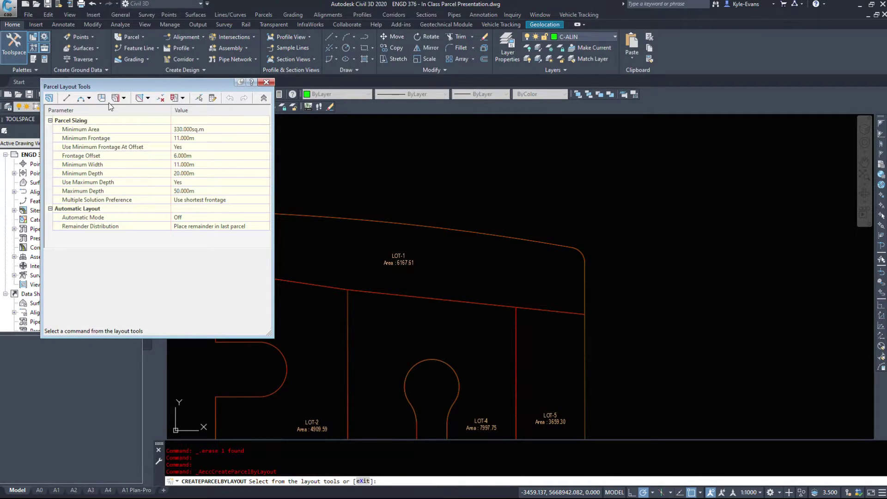
pyautogui.click(123, 98)
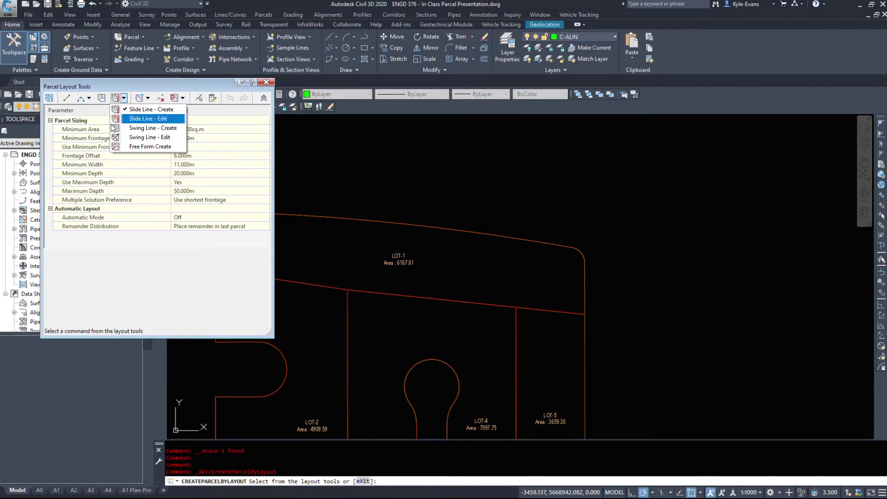
pyautogui.click(152, 111)
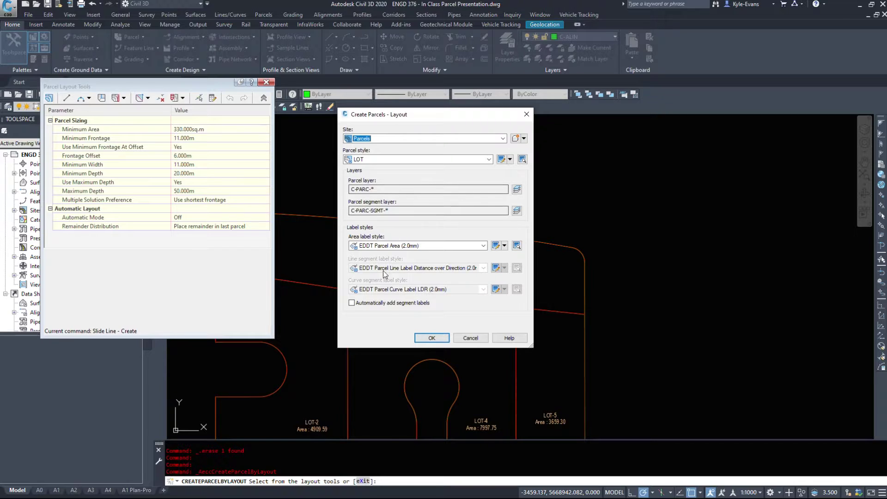
pyautogui.click(430, 339)
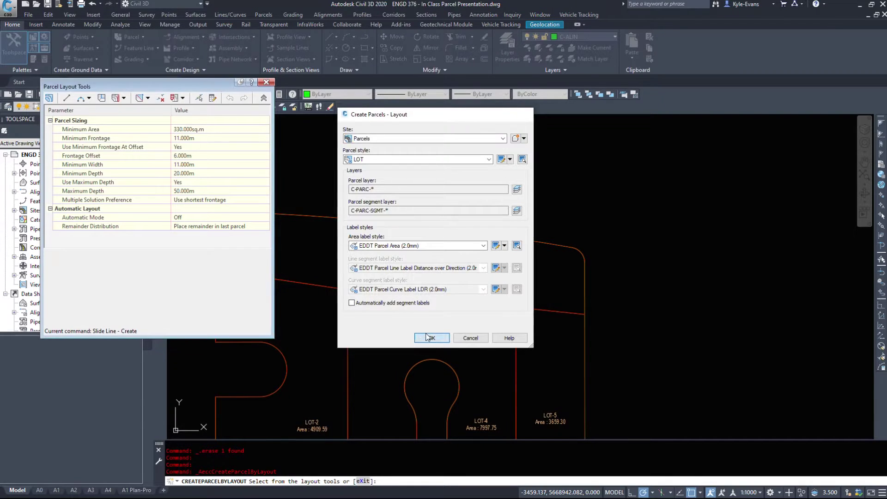
pyautogui.moveTo(350, 254); pyautogui.dragTo(424, 234, button='middle')
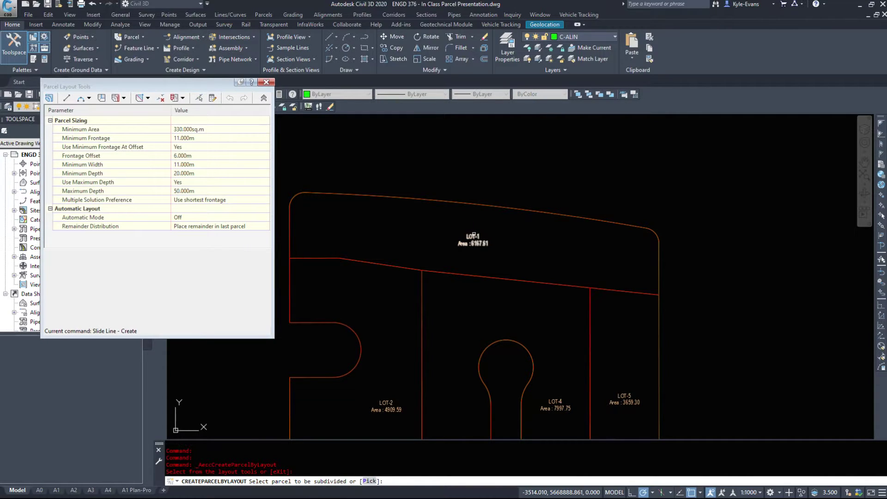
# - Pick LOT-1 and snap the frontage start to its top-left corner endpoint
pyautogui.click(473, 235)
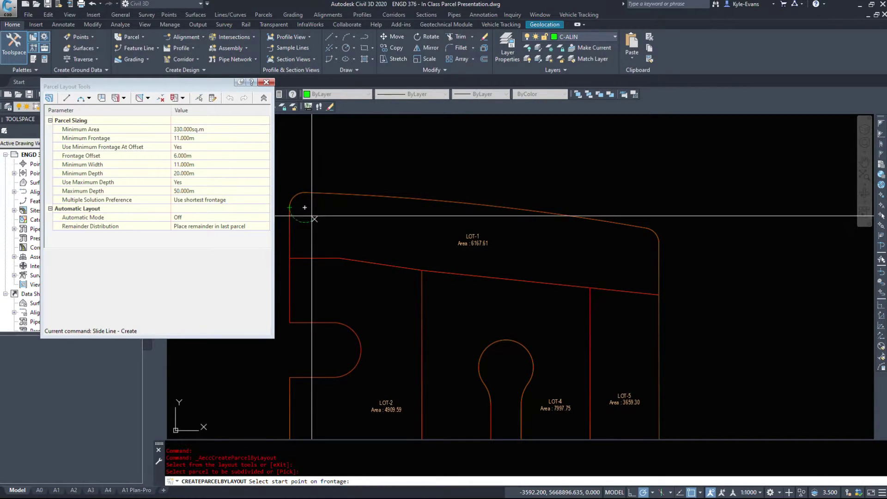
pyautogui.keyDown('shift'); pyautogui.rightClick(297, 204); pyautogui.keyUp('shift')
pyautogui.click(333, 283)
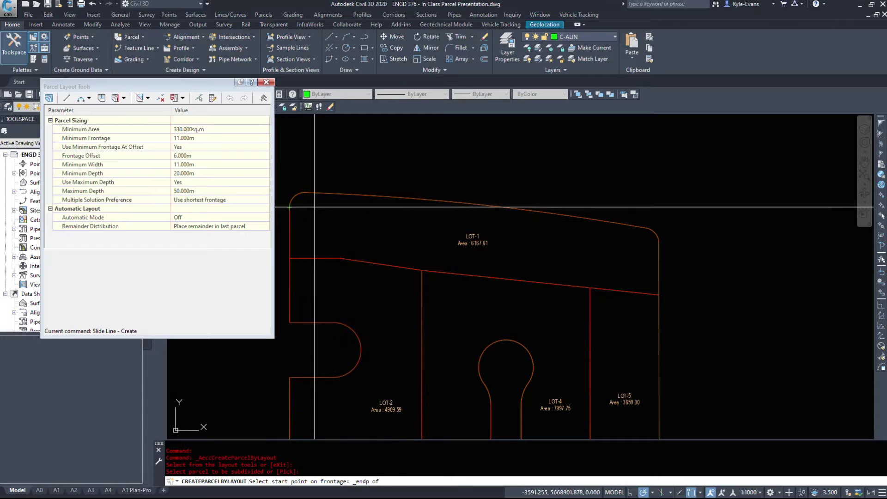
pyautogui.click(288, 205)
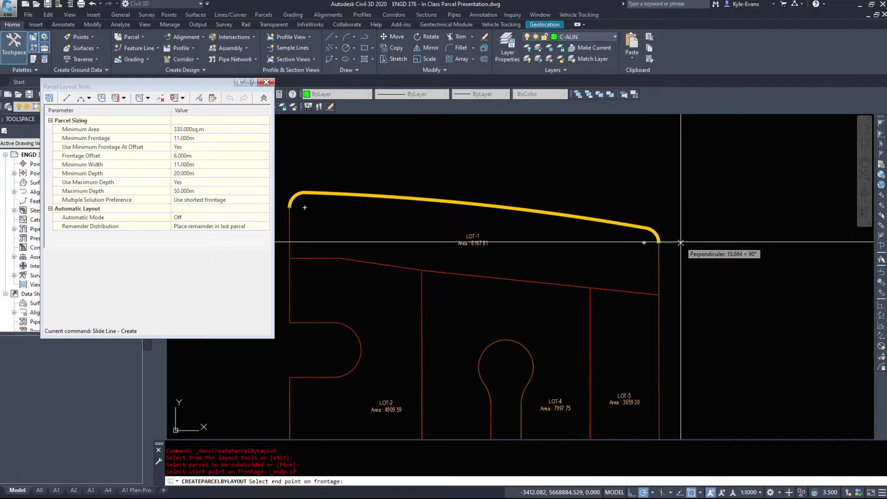
# - Try an endpoint entry for the frontage end, then turn off object snap and cancel the layout command
pyautogui.write('e')
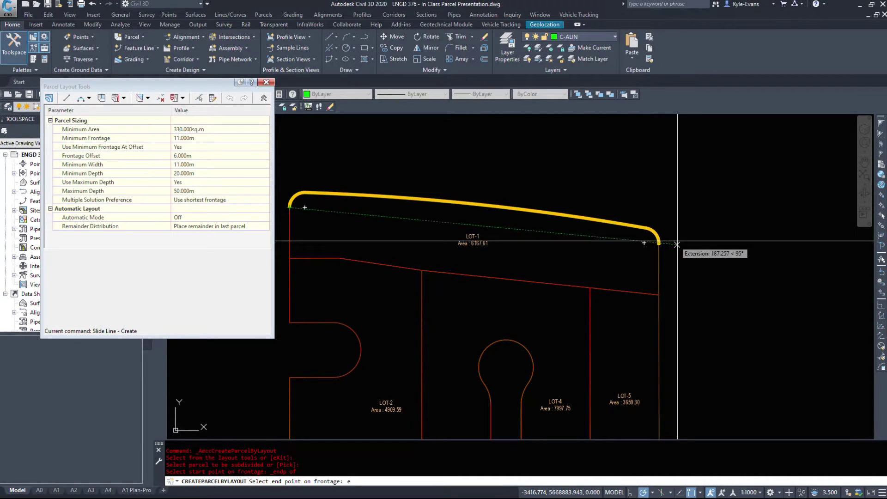
pyautogui.press('Return')
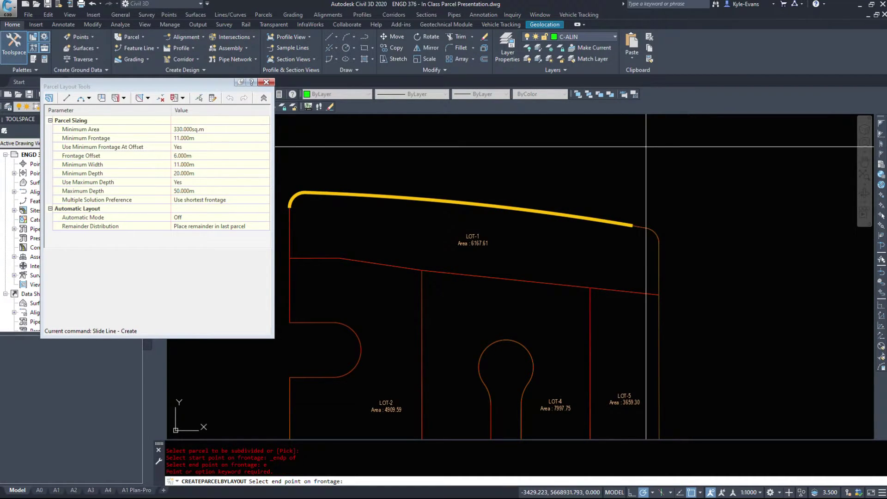
pyautogui.press('Escape')
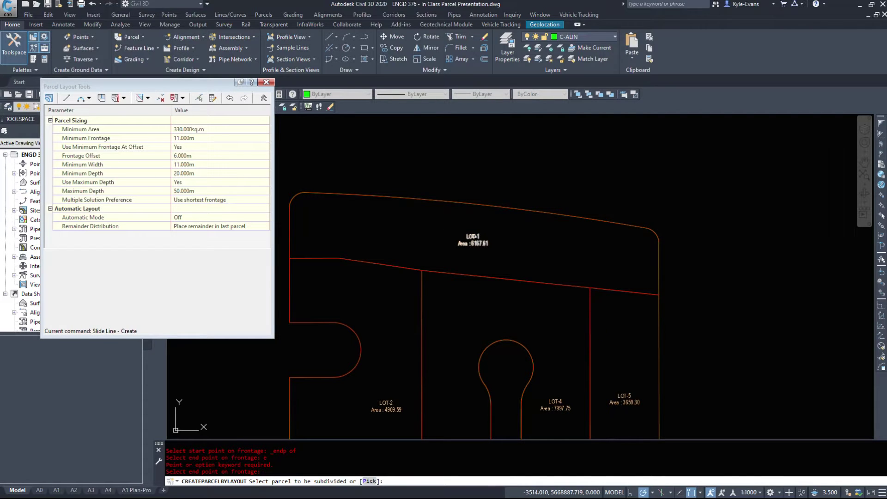
pyautogui.press('F3')
pyautogui.press('Escape')
pyautogui.press('Escape')
pyautogui.press('Escape')
pyautogui.press('Escape')
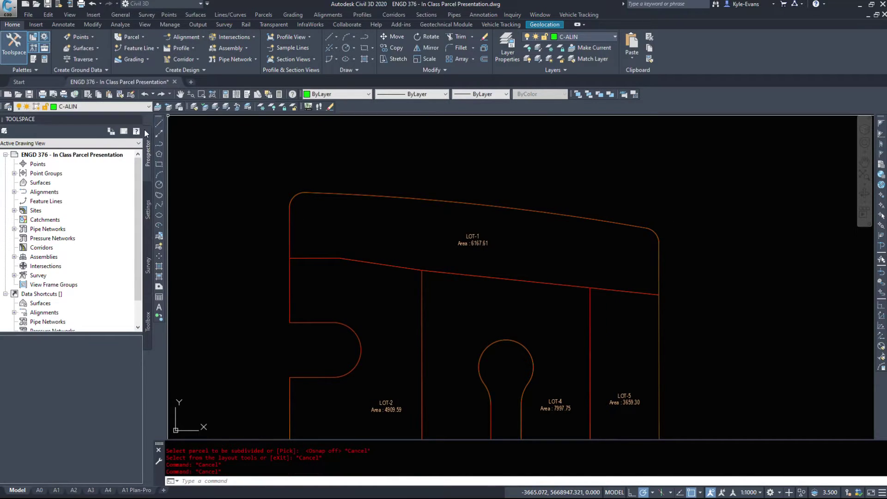
# - Launch Create Parcel by Layout with the Slide Line – Create tool and accept the default settings
pyautogui.click(279, 14)
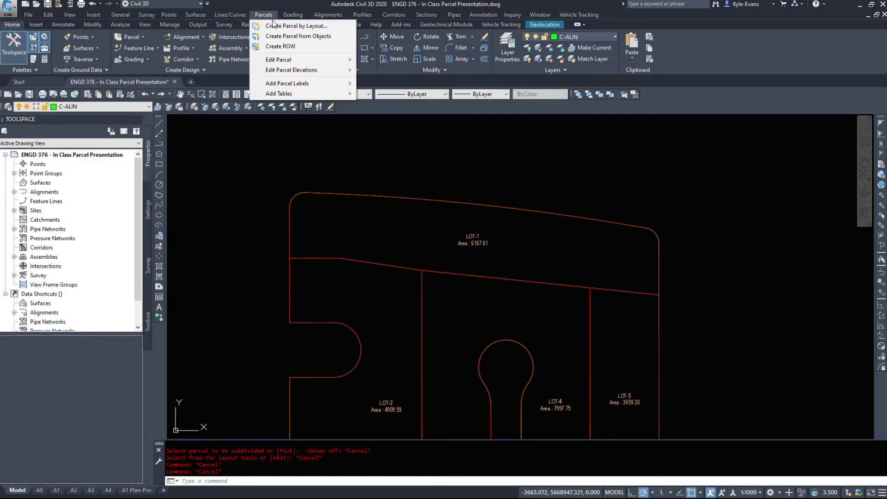
pyautogui.click(305, 81)
pyautogui.click(123, 98)
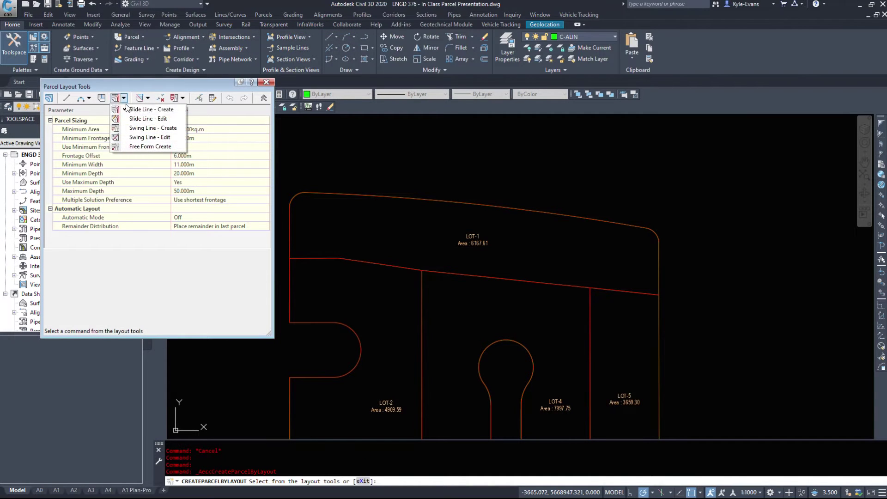
pyautogui.click(139, 109)
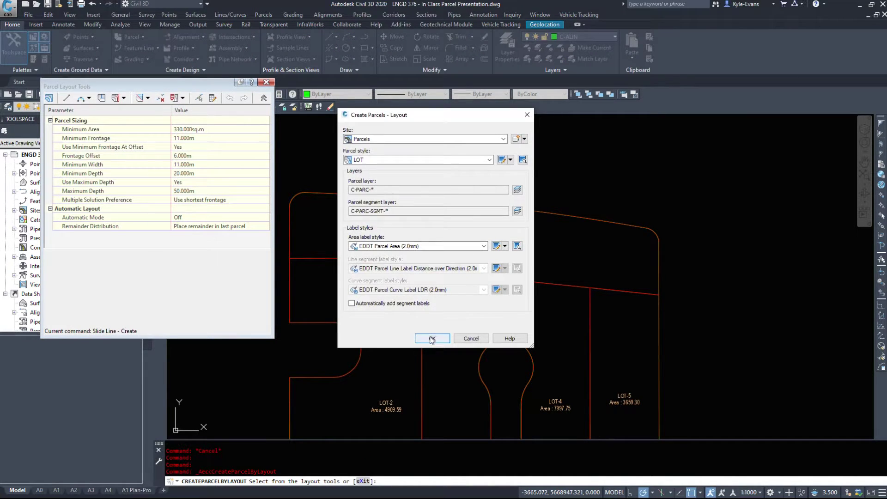
pyautogui.click(431, 339)
# - Pick LOT-1, snap its frontage from the left to the right end, and accept the default angle
pyautogui.click(471, 250)
pyautogui.keyDown('shift'); pyautogui.rightClick(324, 225); pyautogui.keyUp('shift')
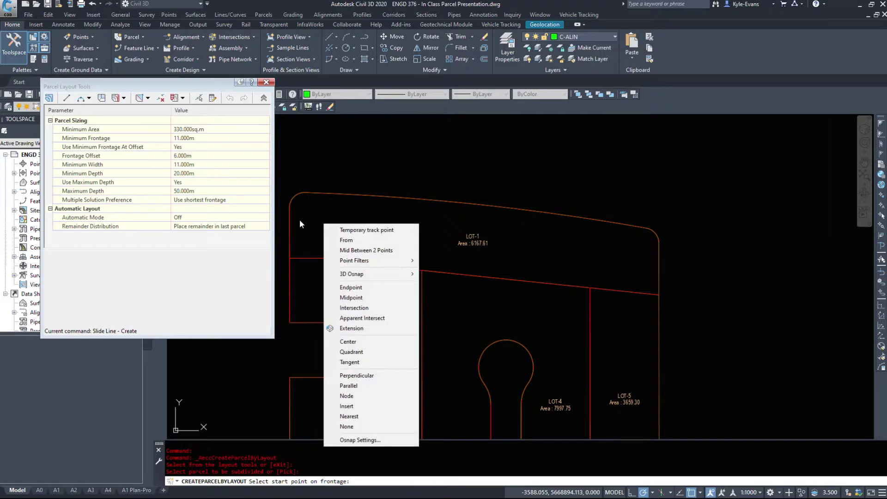
pyautogui.click(351, 287)
pyautogui.click(290, 206)
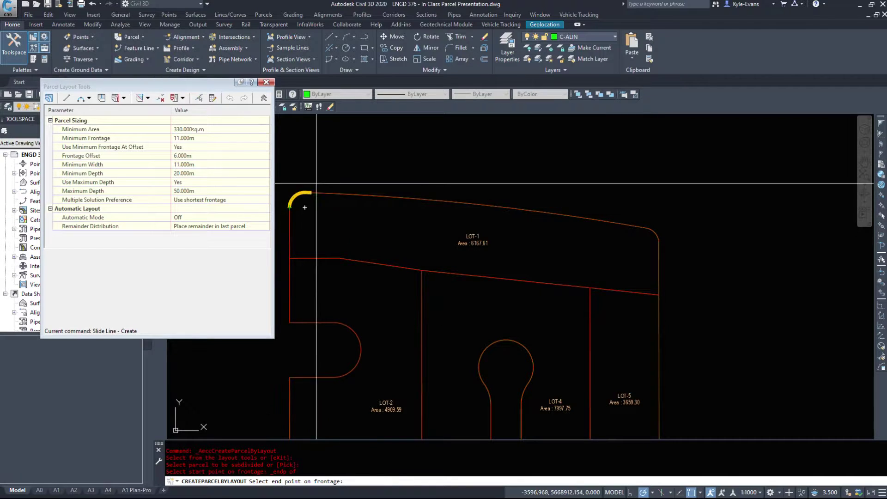
pyautogui.click(659, 242)
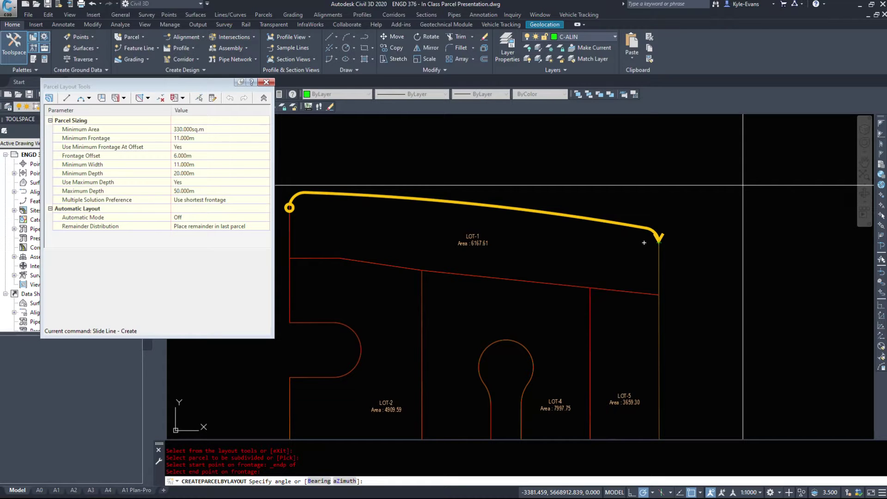
pyautogui.press('Return')
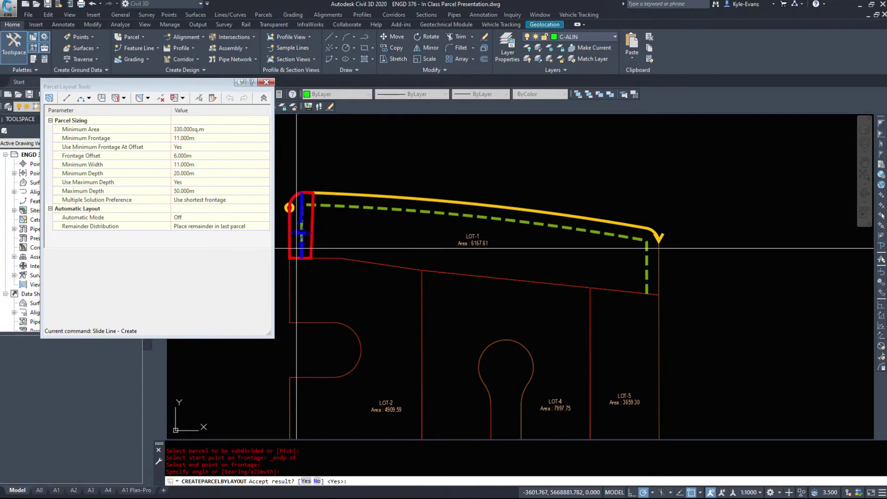
# - Set Minimum Frontage and Minimum Width to 13 in Parcel Layout Tools and zoom out over LOT-1
pyautogui.scroll(2, 293, 225)
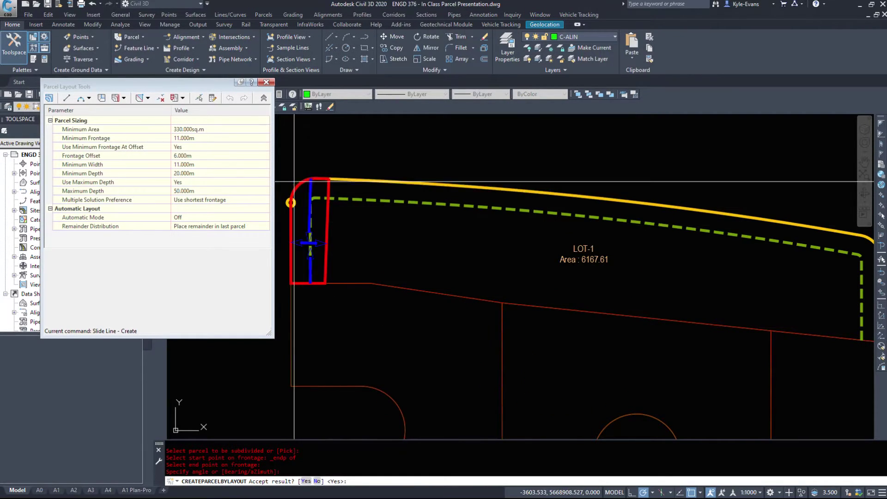
pyautogui.scroll(1, 284, 190)
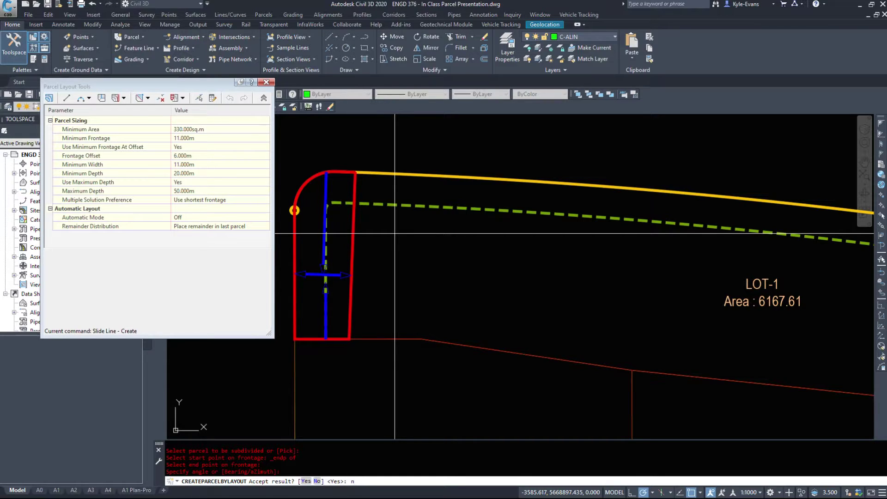
pyautogui.click(196, 138)
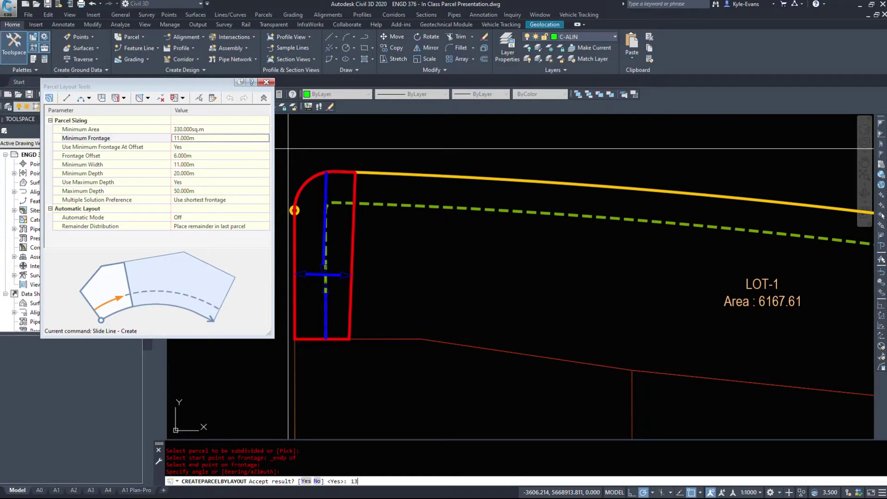
pyautogui.doubleClick(200, 137)
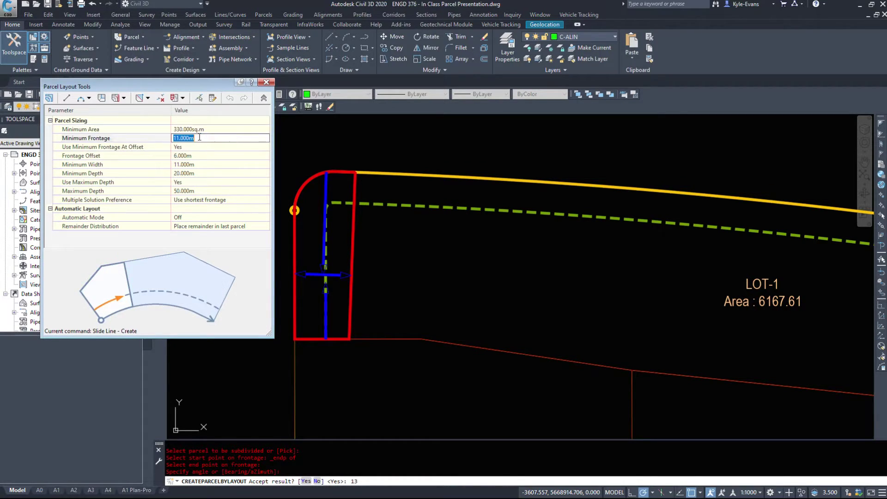
pyautogui.write('13')
pyautogui.press('Return')
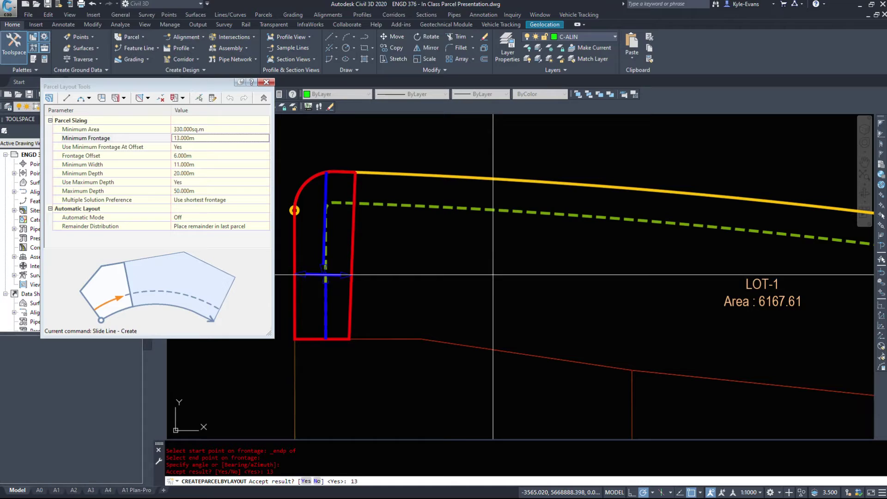
pyautogui.doubleClick(214, 165)
pyautogui.write('1')
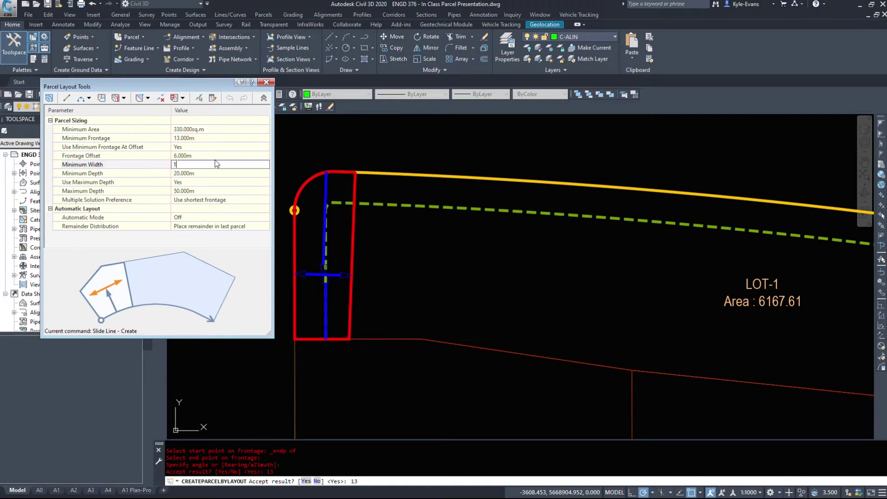
pyautogui.write('3')
pyautogui.press('Return')
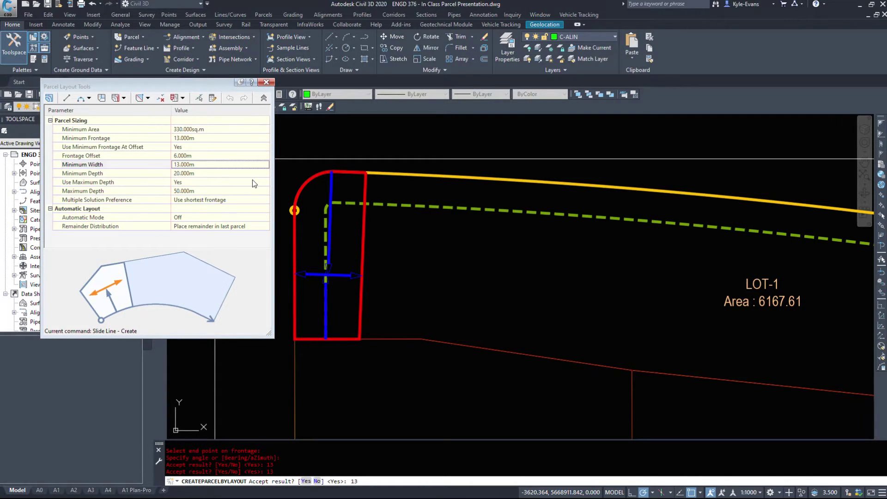
pyautogui.moveTo(327, 245); pyautogui.dragTo(348, 242, button='middle')
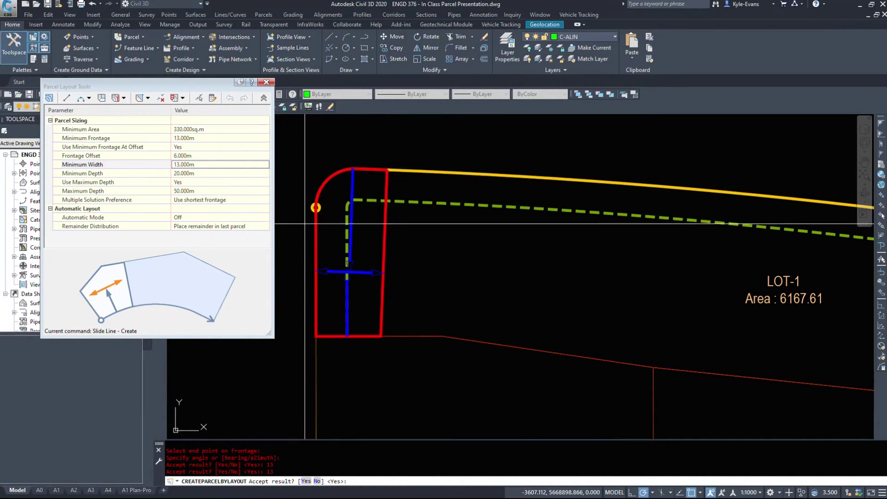
pyautogui.scroll(-4, 307, 245)
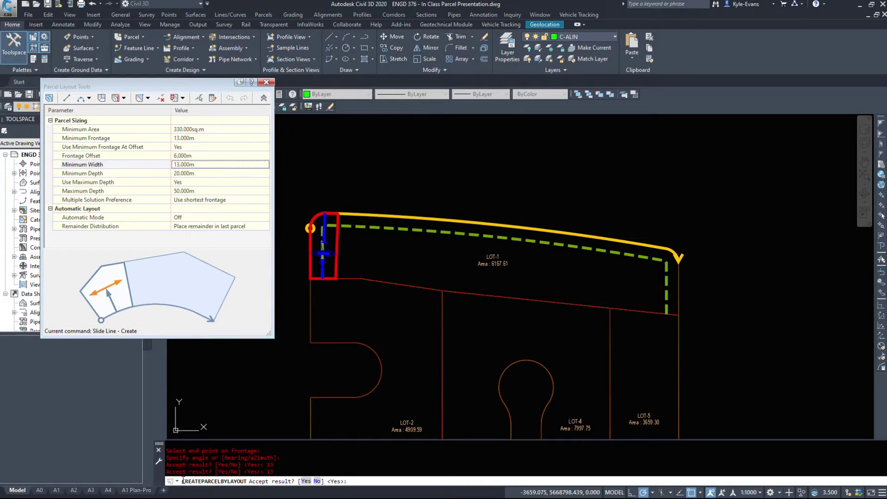
# - Reject the previewed lot, switch the angle entry to Bearing, then cancel the slide line command
pyautogui.click(317, 482)
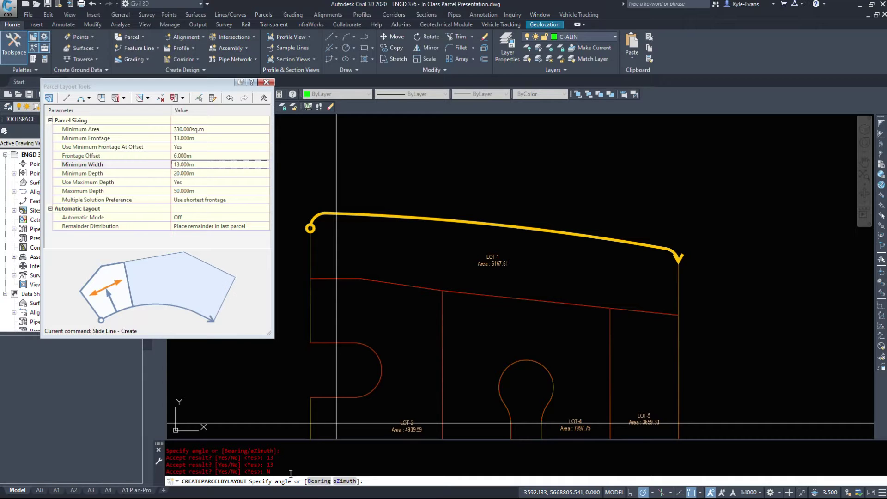
pyautogui.rightClick(323, 483)
pyautogui.click(327, 481)
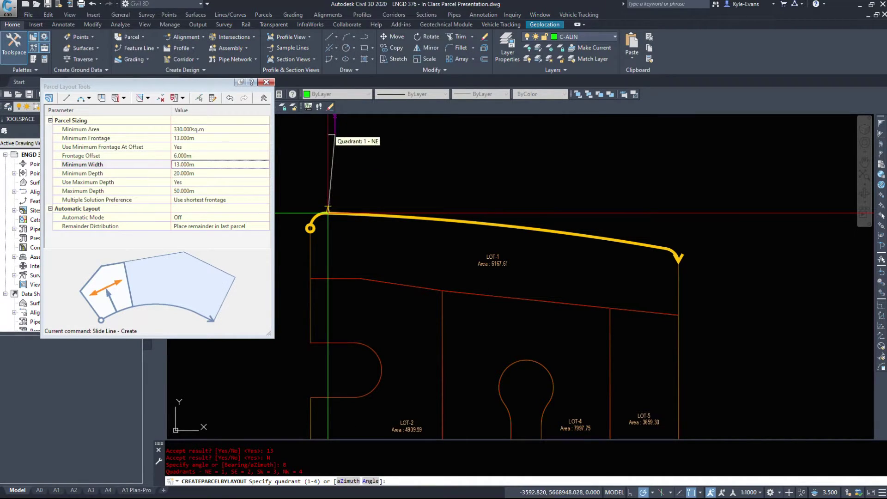
pyautogui.press('Escape')
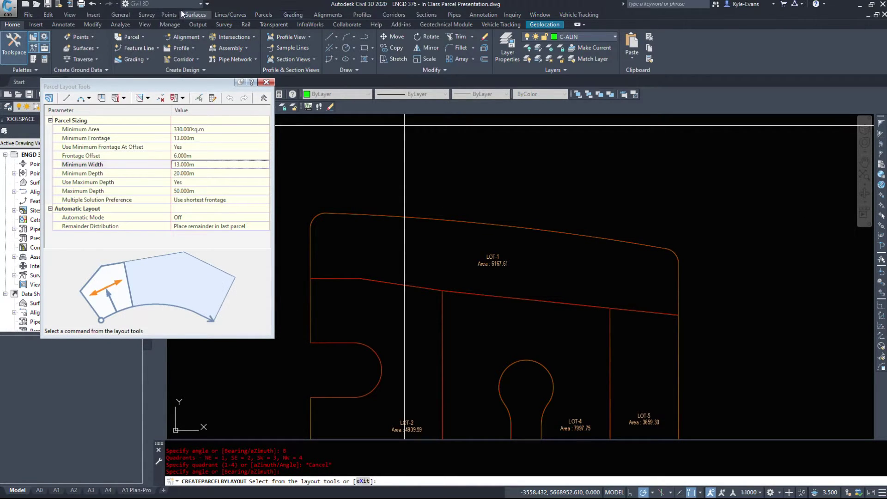
# - Label LOT-1's west boundary segment, showing 24.90 and 179°55'40", with LOT-1 to LOT-5 in view
pyautogui.click(263, 14)
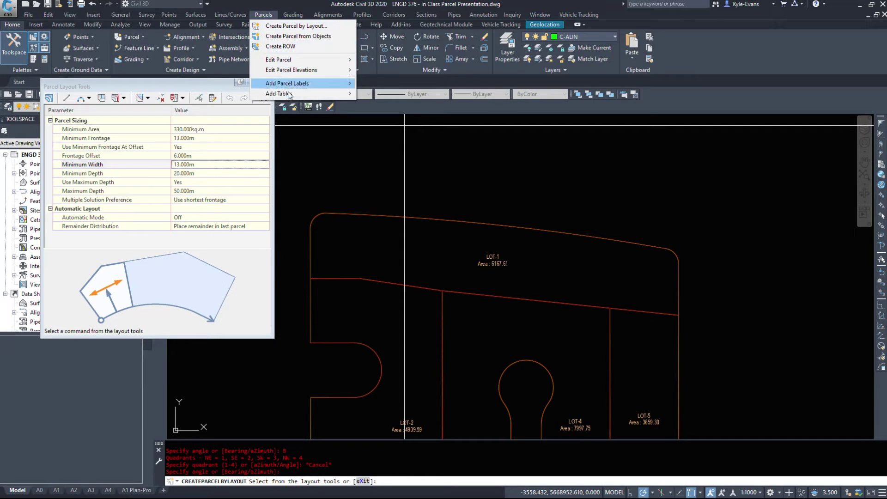
pyautogui.moveTo(296, 85)
pyautogui.click(412, 97)
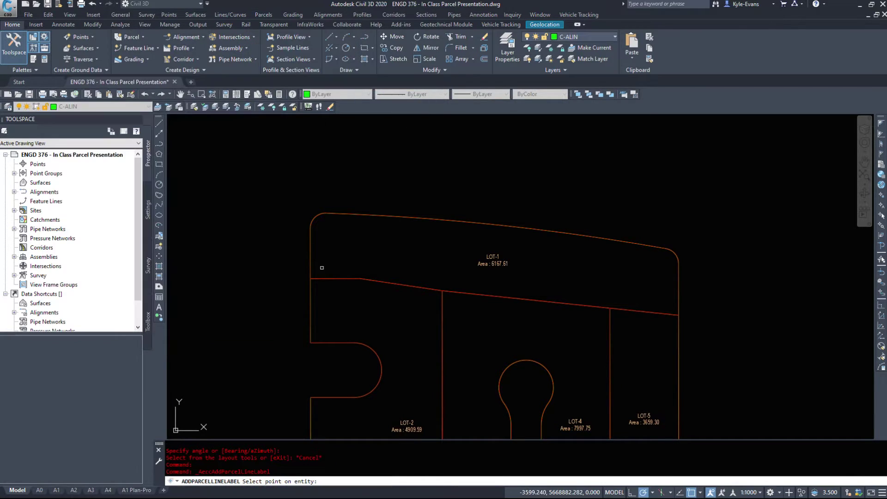
pyautogui.click(312, 248)
pyautogui.press('Escape')
pyautogui.scroll(5, 309, 264)
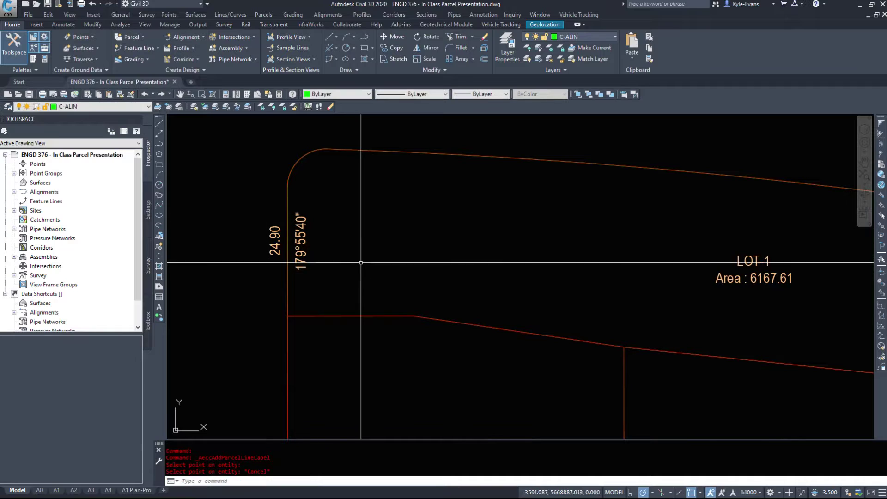
pyautogui.moveTo(307, 269); pyautogui.dragTo(256, 282, button='middle')
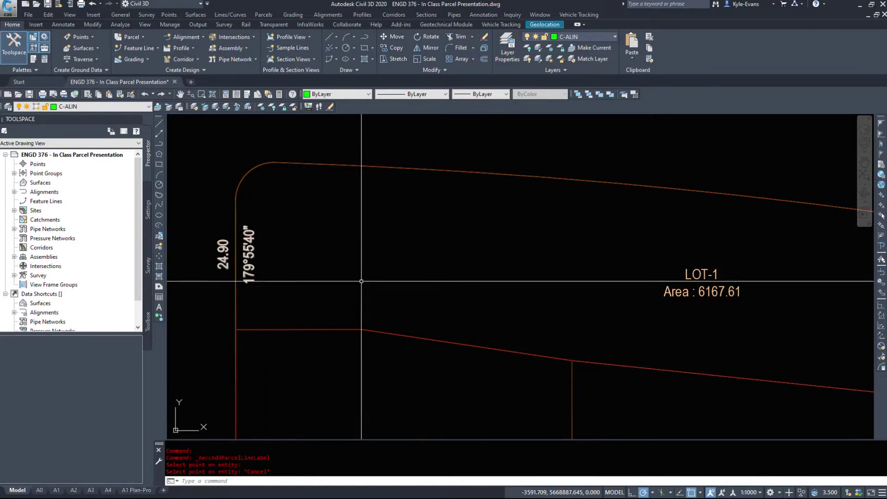
pyautogui.scroll(-4, 300, 231)
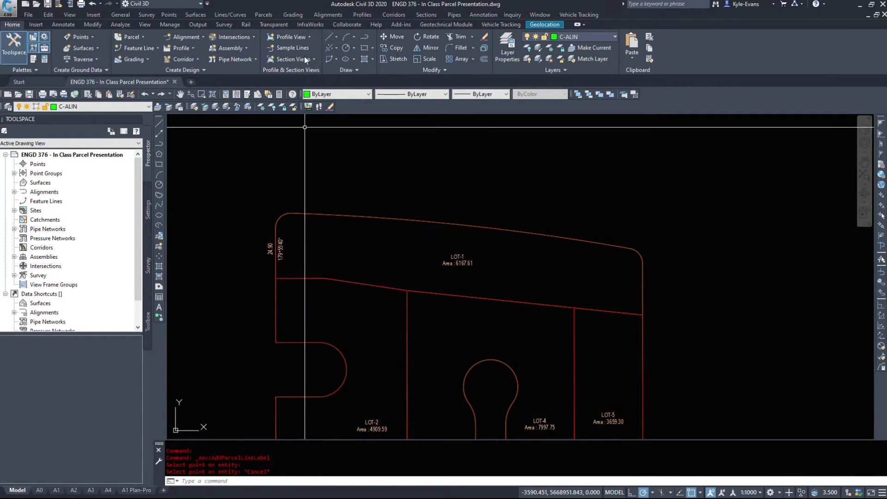
# - Launch Slide Line – Create from Create Parcel by Layout with the default site and styles
pyautogui.click(264, 15)
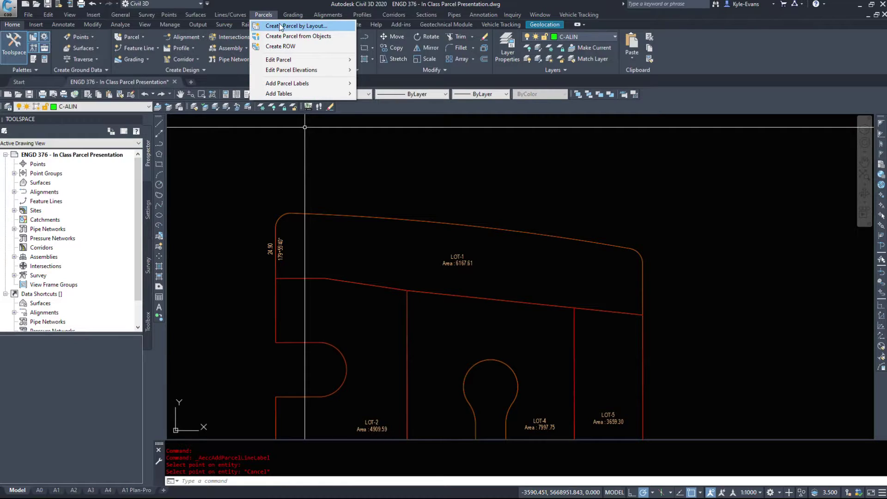
pyautogui.click(296, 26)
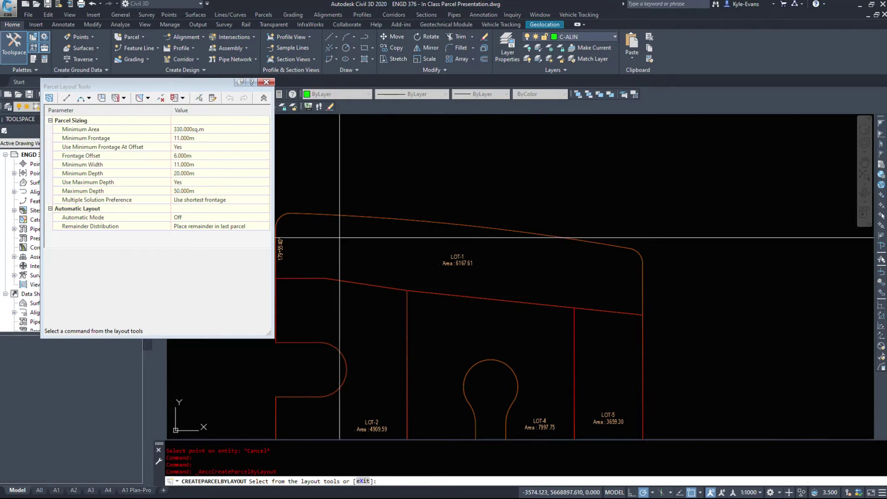
pyautogui.moveTo(277, 231); pyautogui.dragTo(337, 233, button='middle')
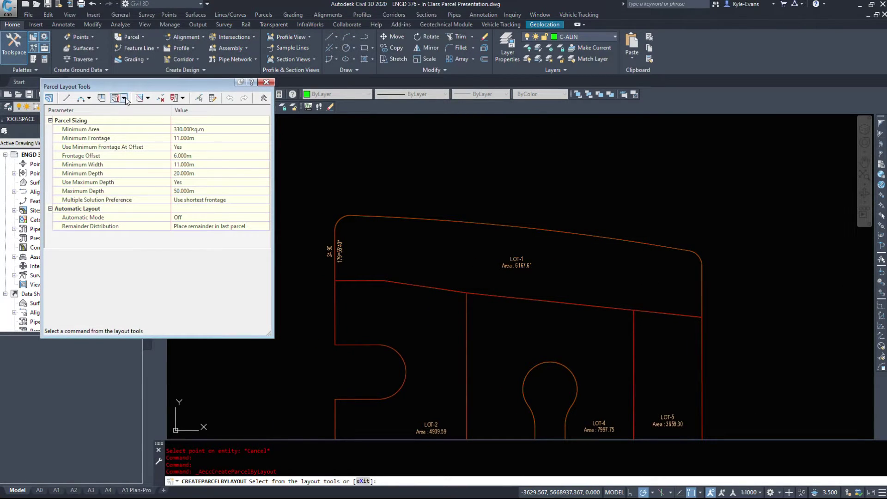
pyautogui.click(124, 98)
pyautogui.click(144, 109)
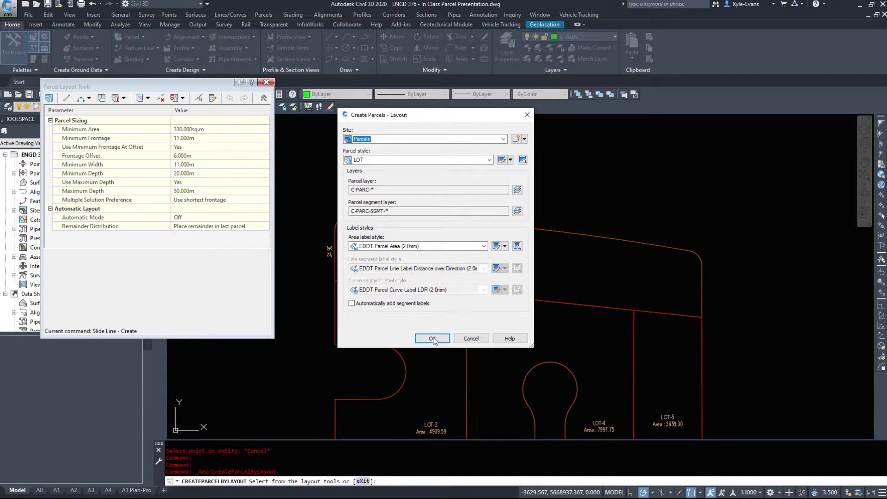
pyautogui.click(432, 338)
# - Pick LOT-1 and set its frontage from the top-left to the top-right corner endpoint
pyautogui.click(515, 252)
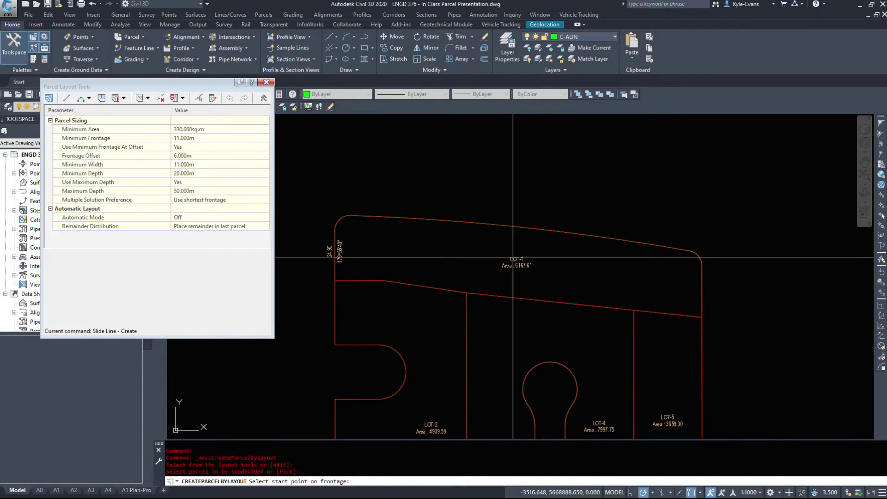
pyautogui.click(335, 230)
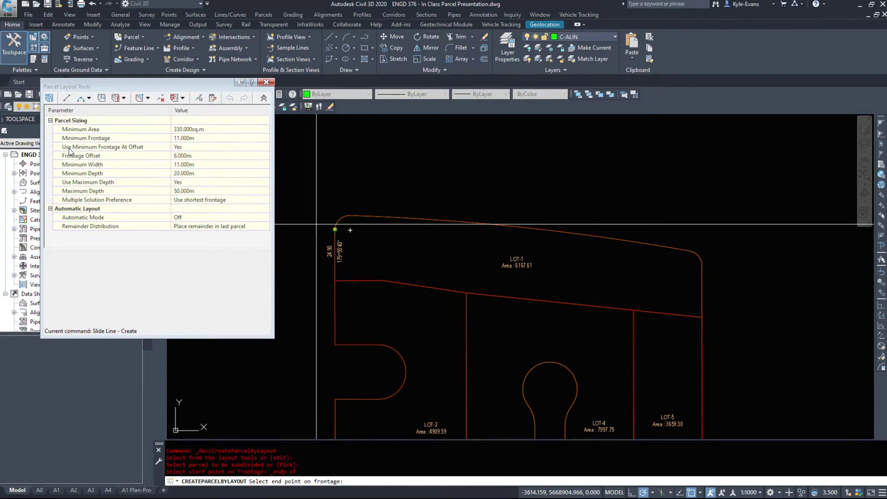
pyautogui.keyDown('shift'); pyautogui.rightClick(706, 265); pyautogui.keyUp('shift')
pyautogui.click(734, 386)
pyautogui.click(702, 265)
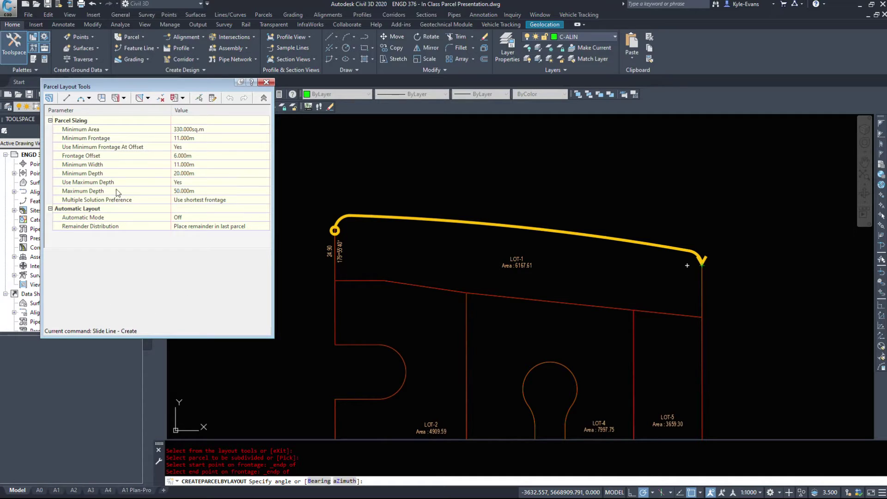
pyautogui.moveTo(291, 231); pyautogui.dragTo(322, 223, button='middle')
# - Set the minimum width to 13 m in Parcel Layout Tools
pyautogui.click(195, 164)
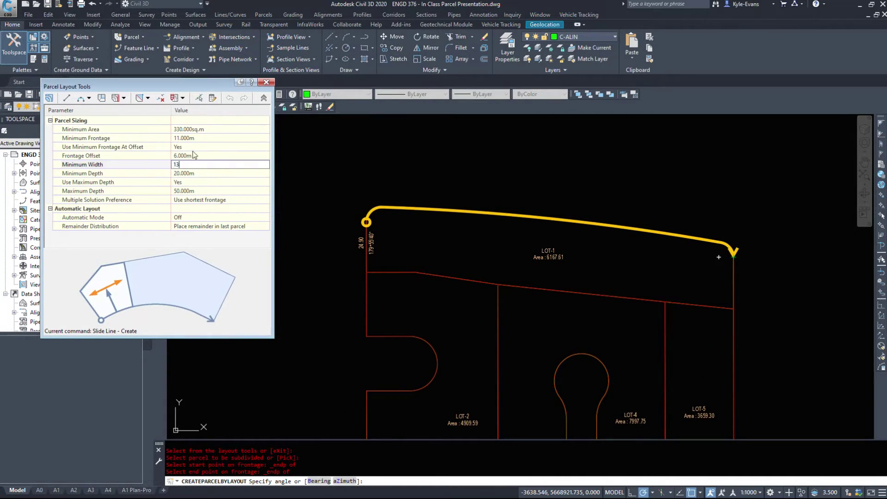
pyautogui.write('13')
pyautogui.press('Return')
pyautogui.scroll(2, 426, 232)
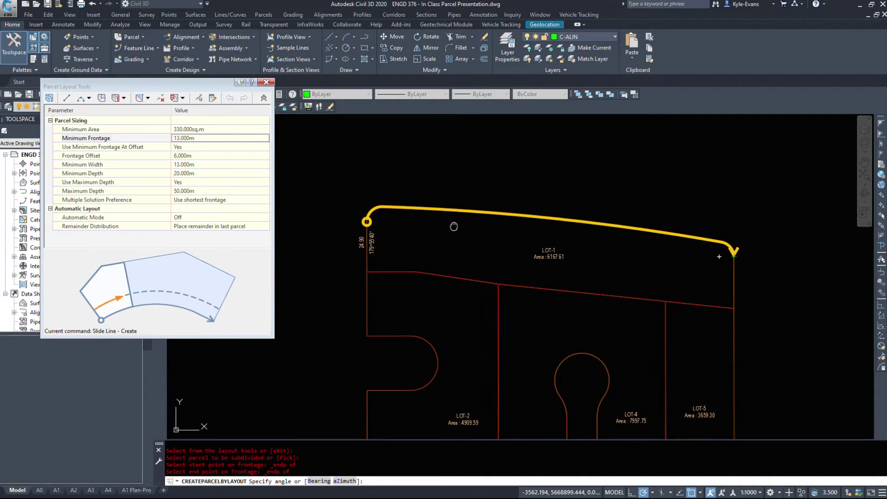
pyautogui.click(124, 98)
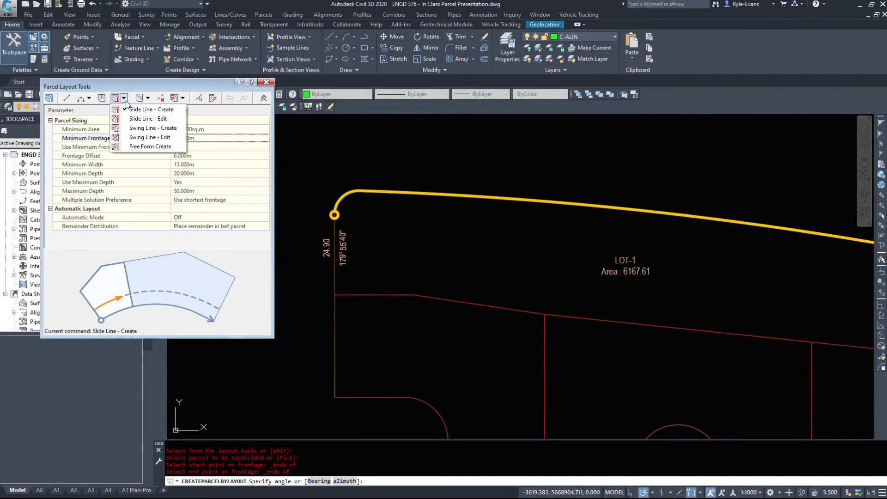
pyautogui.click(151, 109)
pyautogui.moveTo(414, 242); pyautogui.dragTo(445, 245, button='middle')
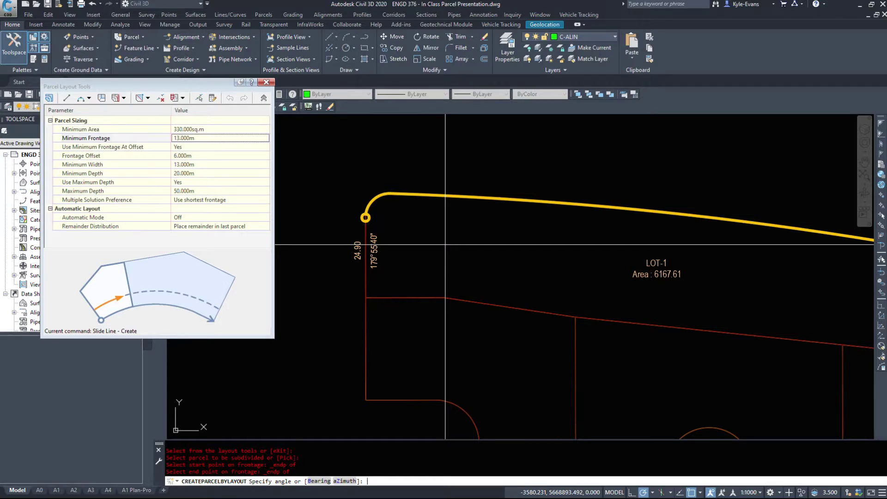
# - Enter the slide line angle as azimuth 179°55'40", previewing LOT-6 at 408.4
pyautogui.write('z')
pyautogui.press('Return')
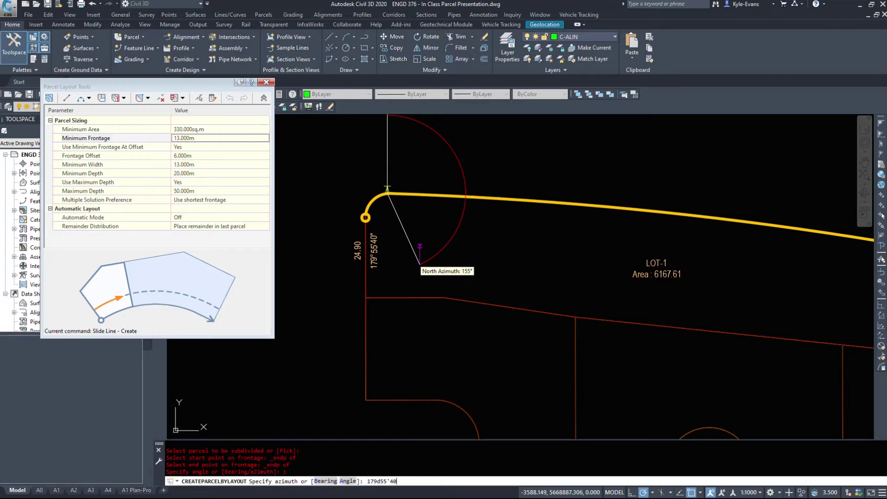
pyautogui.write('"')
pyautogui.press('Return')
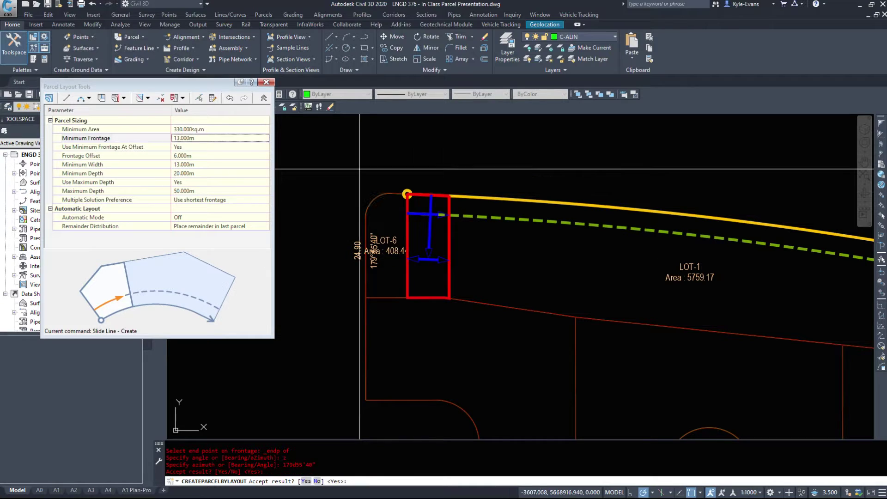
# - Set Minimum Frontage and Minimum Width to 11 m in Parcel Layout Tools
pyautogui.scroll(2, 473, 243)
pyautogui.click(206, 138)
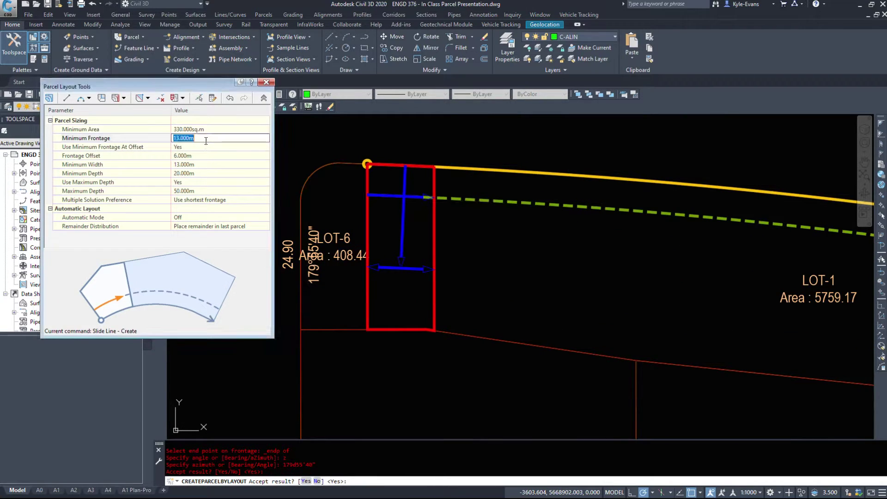
pyautogui.write('11')
pyautogui.press('Return')
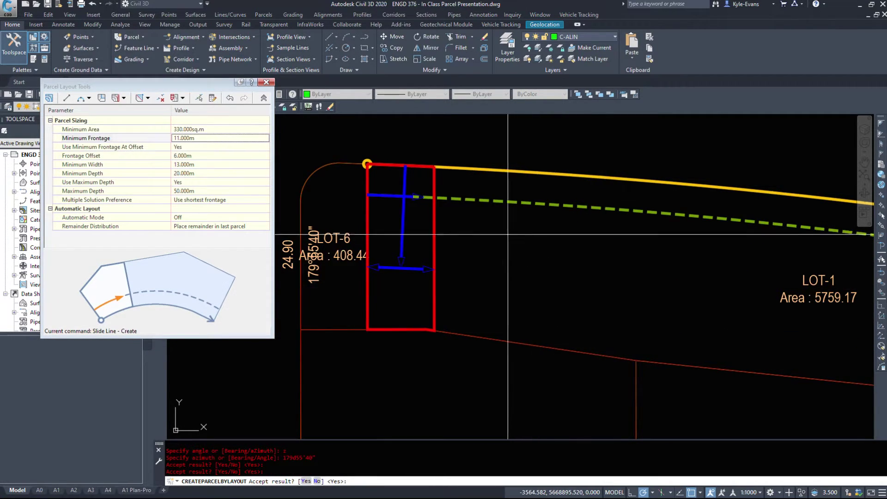
pyautogui.click(194, 163)
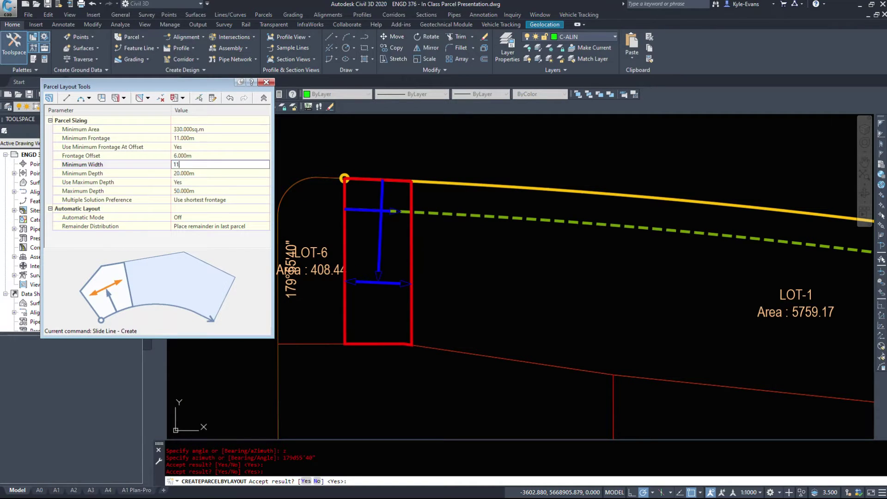
pyautogui.write('11')
pyautogui.press('Return')
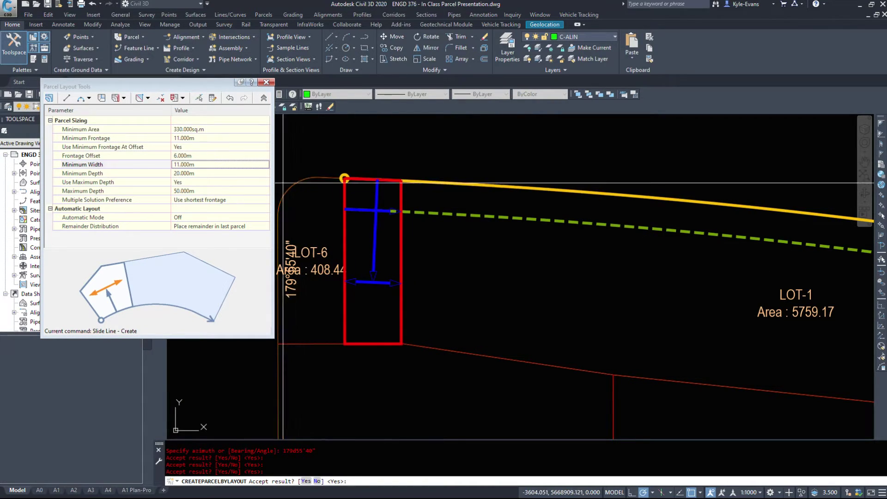
# - Accept the proposed lots LOT-6 through LOT-20 along the frontage, then exit the layout command
pyautogui.moveTo(505, 184); pyautogui.dragTo(610, 170, button='middle')
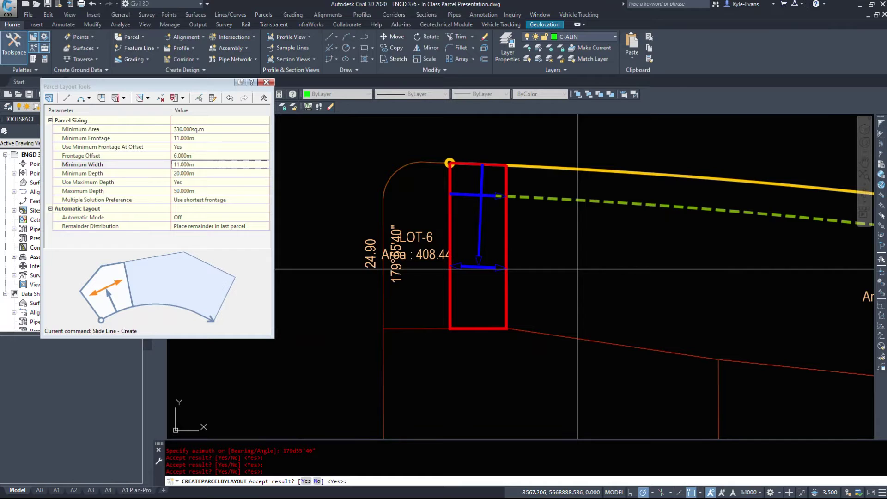
pyautogui.press('Return')
pyautogui.moveTo(663, 315); pyautogui.dragTo(514, 313, button='middle')
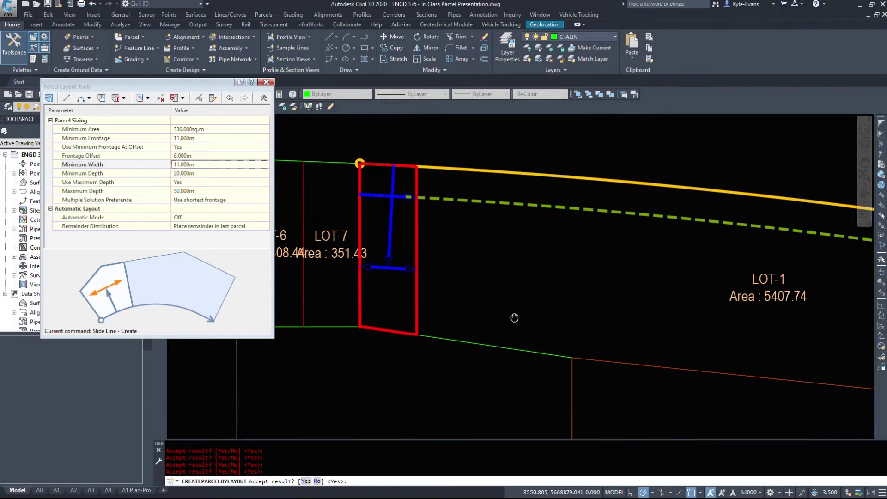
pyautogui.press('Return')
pyautogui.press('Return')
pyautogui.press('Return')
pyautogui.press('Return')
pyautogui.press('Return')
pyautogui.press('Return')
pyautogui.scroll(-5, 520, 309)
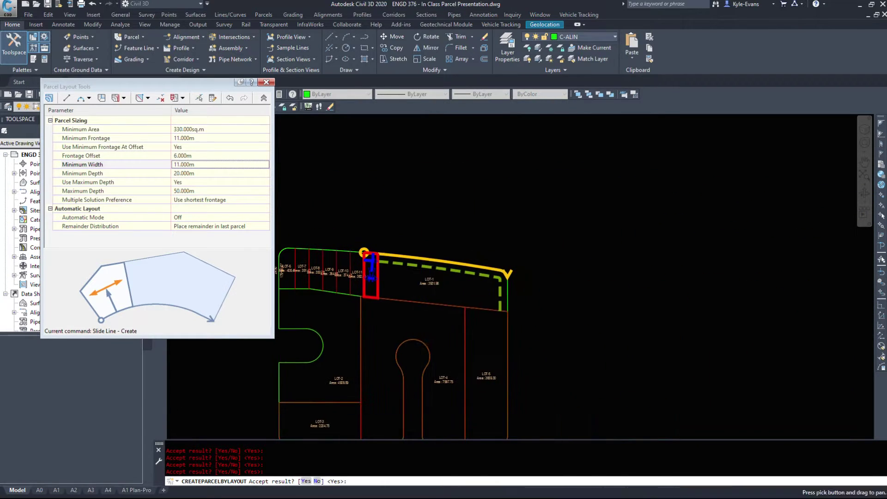
pyautogui.press('Return')
pyautogui.press('Return')
pyautogui.press('Return')
pyautogui.press('Return')
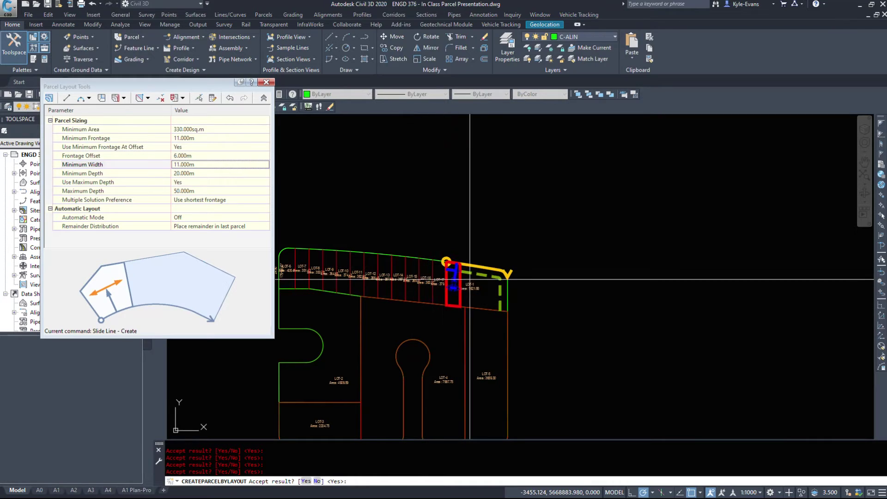
pyautogui.press('Return')
pyautogui.scroll(5, 508, 296)
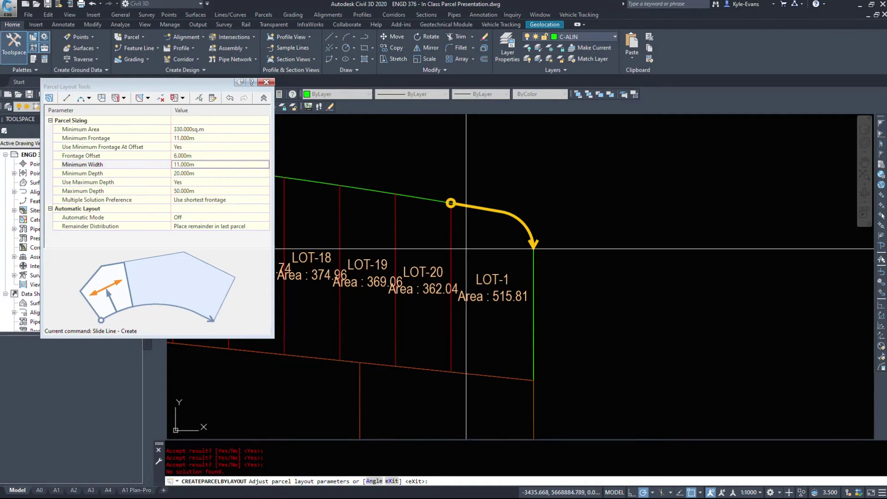
pyautogui.press('Return')
pyautogui.press('Escape')
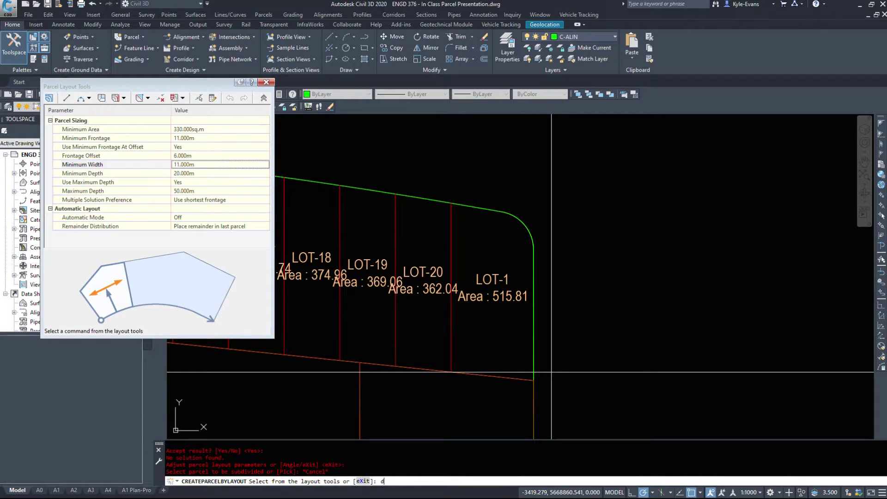
pyautogui.press('Escape')
pyautogui.press('Escape')
pyautogui.press('Escape')
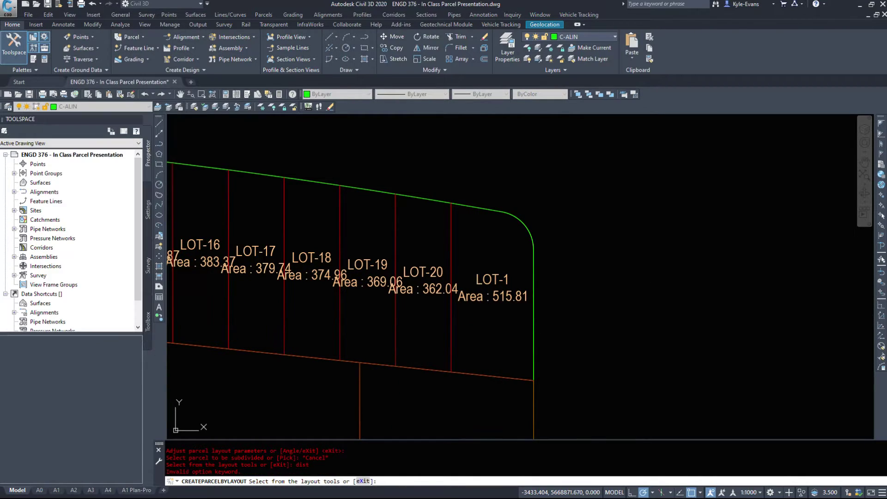
pyautogui.keyDown('shift'); pyautogui.rightClick(483, 325); pyautogui.keyUp('shift')
pyautogui.click(509, 178)
pyautogui.click(451, 371)
pyautogui.click(530, 363)
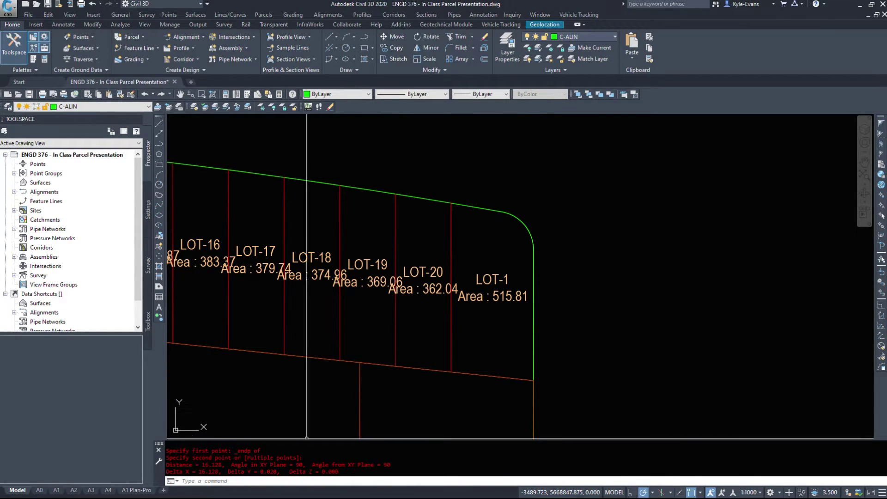
pyautogui.scroll(-5, 408, 281)
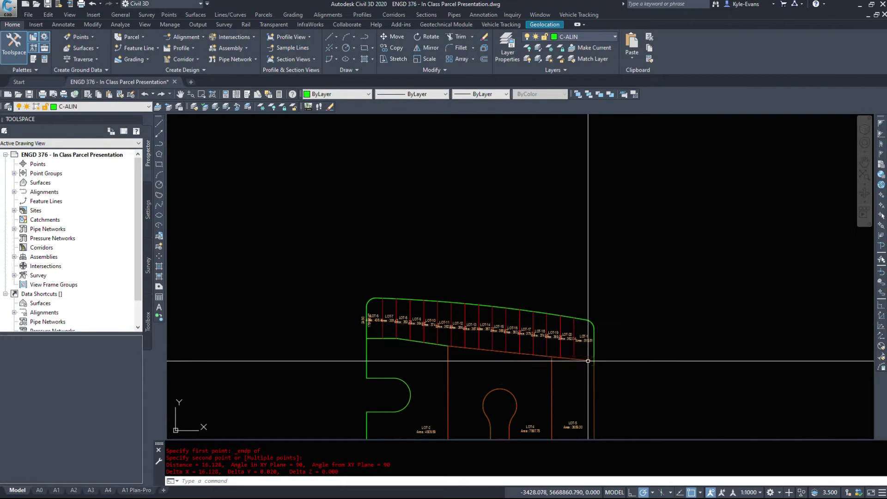
pyautogui.scroll(3, 587, 350)
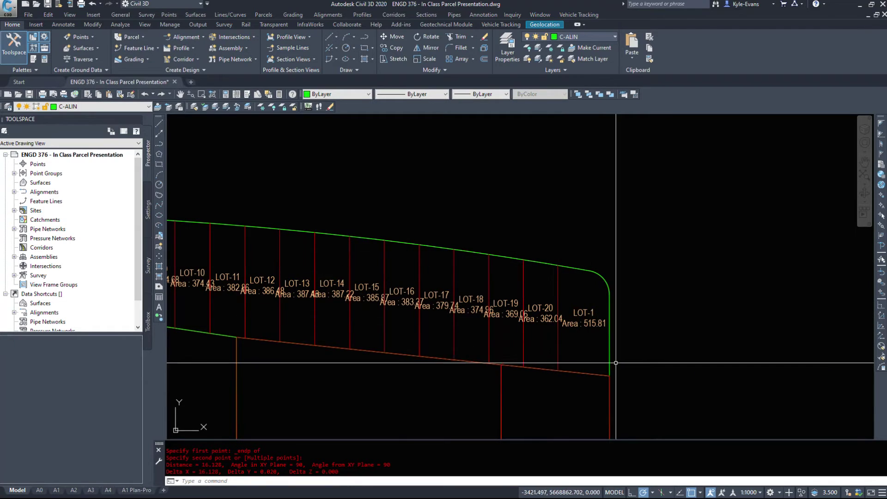
pyautogui.scroll(-2, 618, 325)
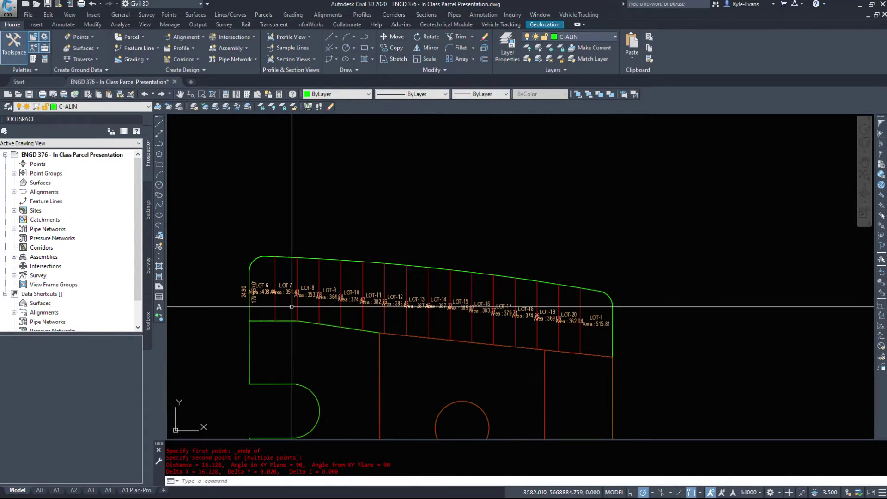
pyautogui.scroll(2, 644, 370)
pyautogui.click(534, 218)
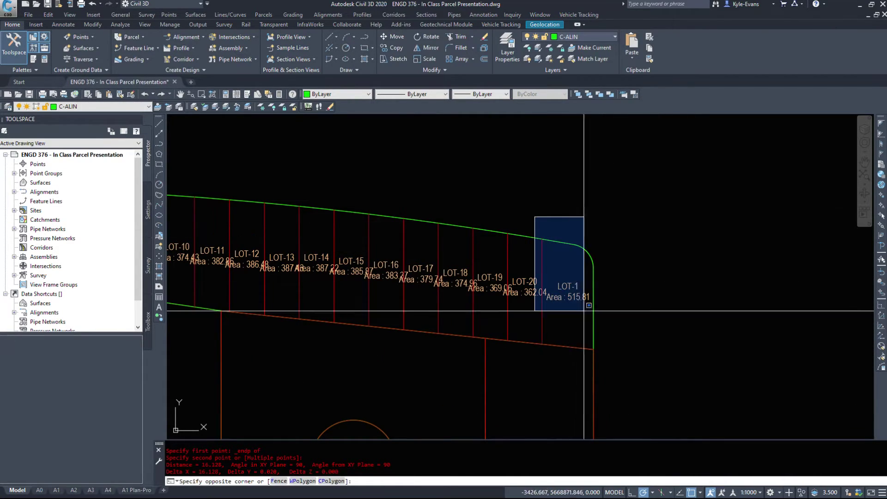
pyautogui.click(632, 375)
pyautogui.rightClick(632, 376)
pyautogui.press('Escape')
pyautogui.press('Escape')
pyautogui.moveTo(313, 318); pyautogui.dragTo(589, 327, button='middle')
pyautogui.click(234, 161)
pyautogui.press('Escape')
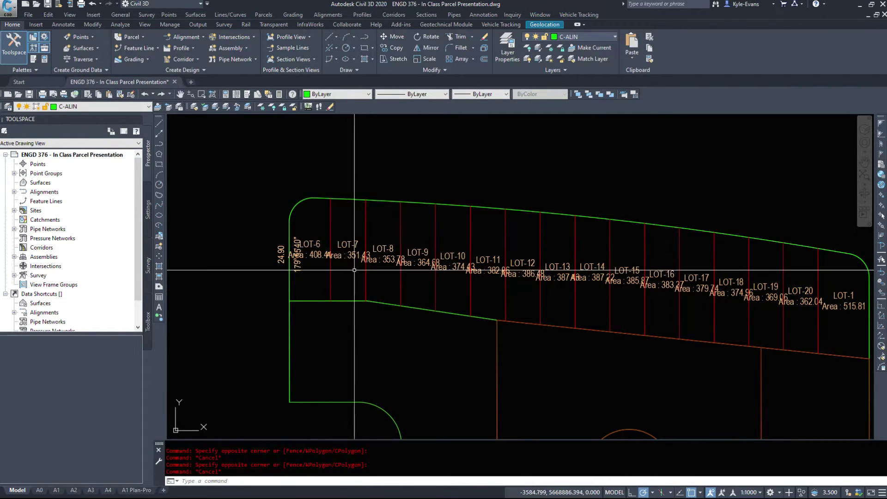
pyautogui.moveTo(715, 324); pyautogui.dragTo(396, 217, button='middle')
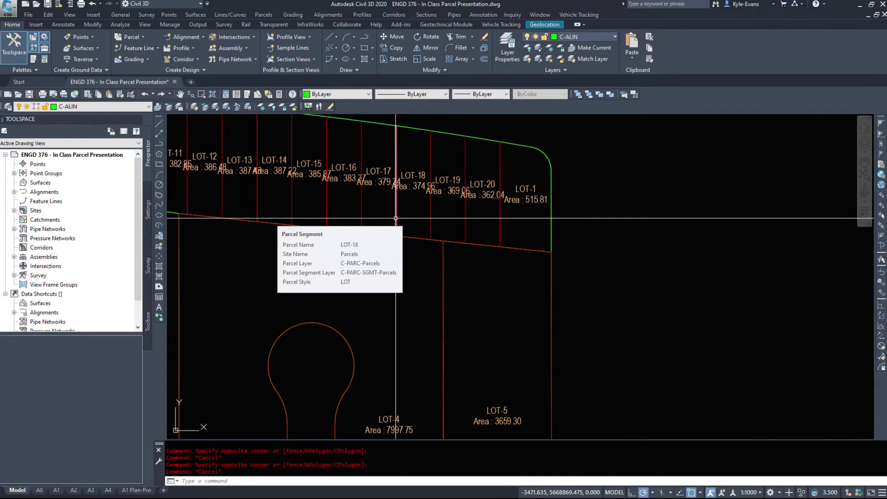
pyautogui.scroll(-2, 396, 217)
pyautogui.moveTo(263, 138); pyautogui.dragTo(240, 177, button='middle')
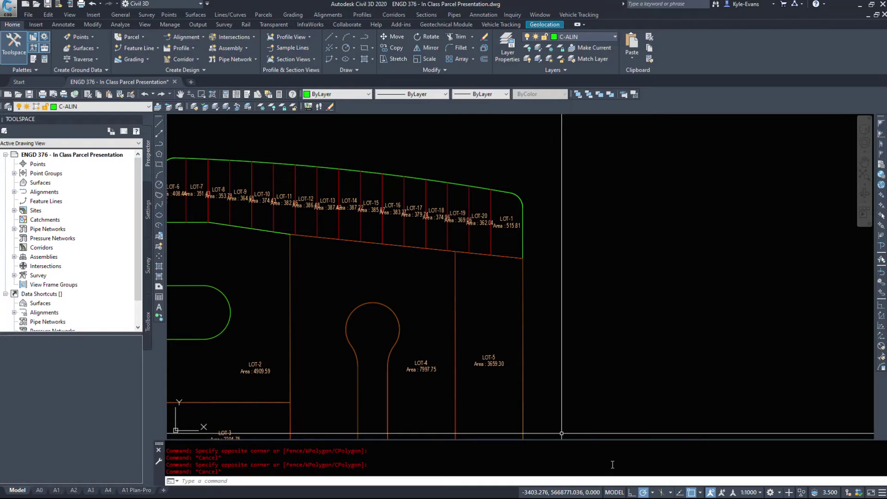
pyautogui.moveTo(418, 354)
pyautogui.mouseDown(button='middle')
pyautogui.moveTo(412, 269)
pyautogui.moveTo(404, 274)
pyautogui.moveTo(450, 290)
pyautogui.mouseUp(button='middle')
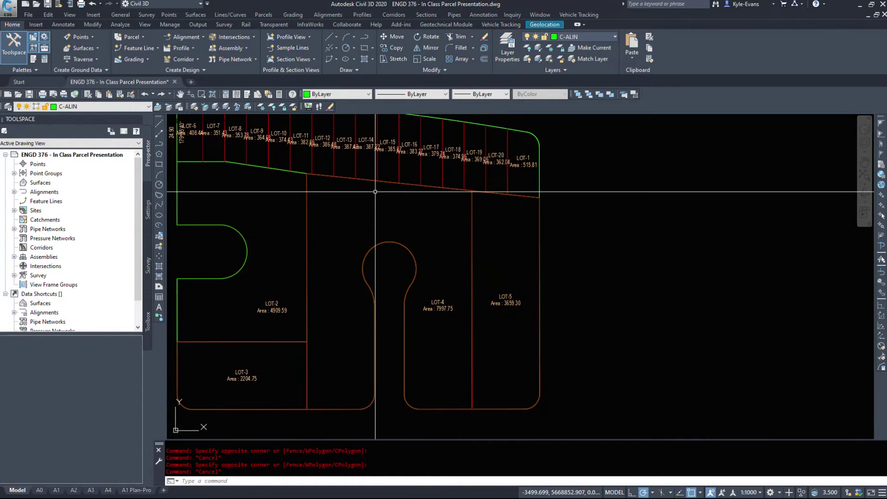
# - Launch Swing Line – Create from Create Parcel by Layout with the default parcel settings
pyautogui.click(170, 14)
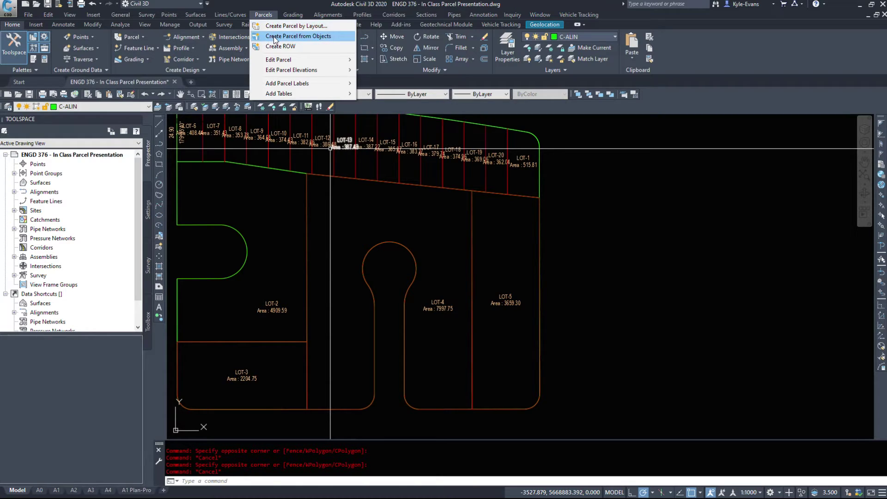
pyautogui.click(275, 40)
pyautogui.press('Escape')
pyautogui.click(264, 14)
pyautogui.click(284, 26)
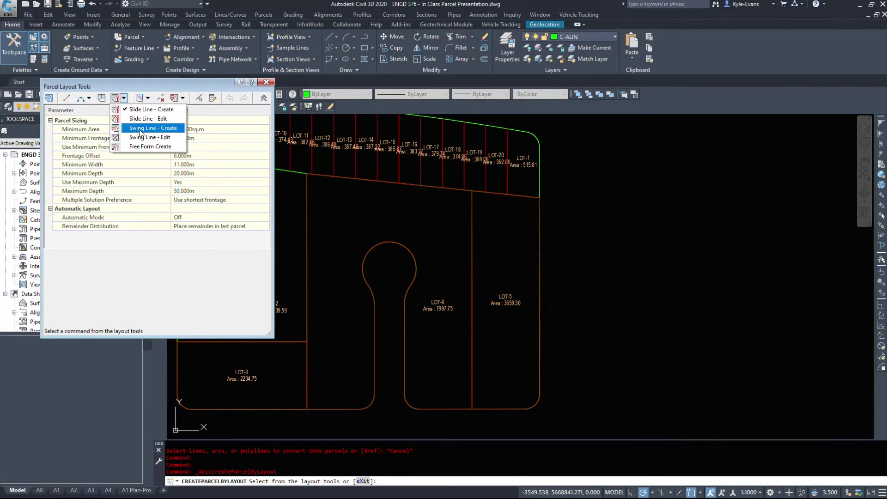
pyautogui.click(140, 130)
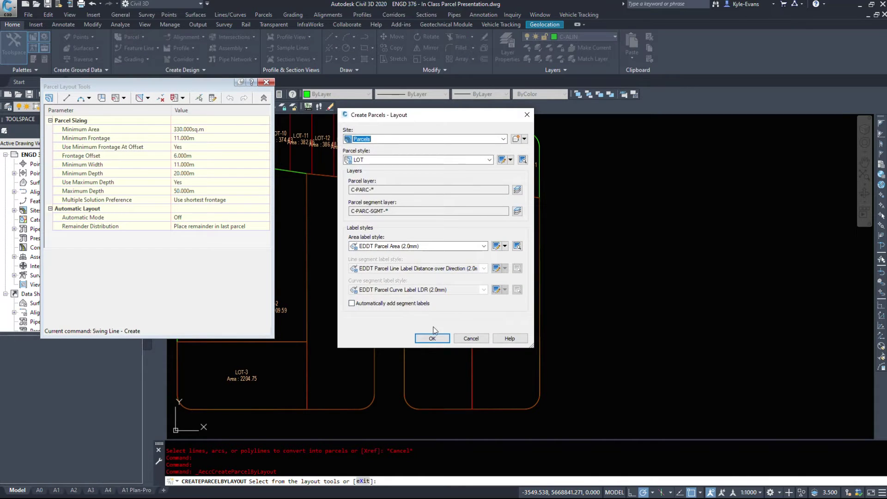
pyautogui.click(432, 339)
# - Pick LOT-4 and set its cul-de-sac frontage from the lower-left to the lower-right point
pyautogui.click(439, 303)
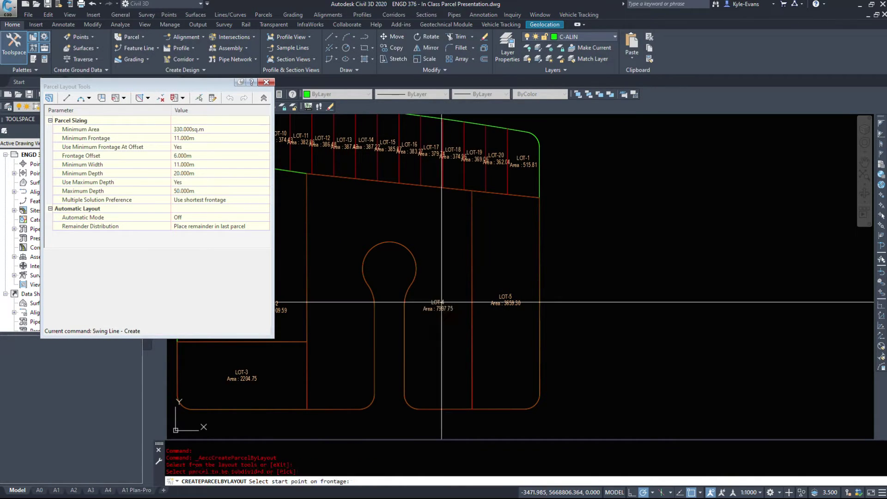
pyautogui.moveTo(414, 305); pyautogui.dragTo(455, 294, button='middle')
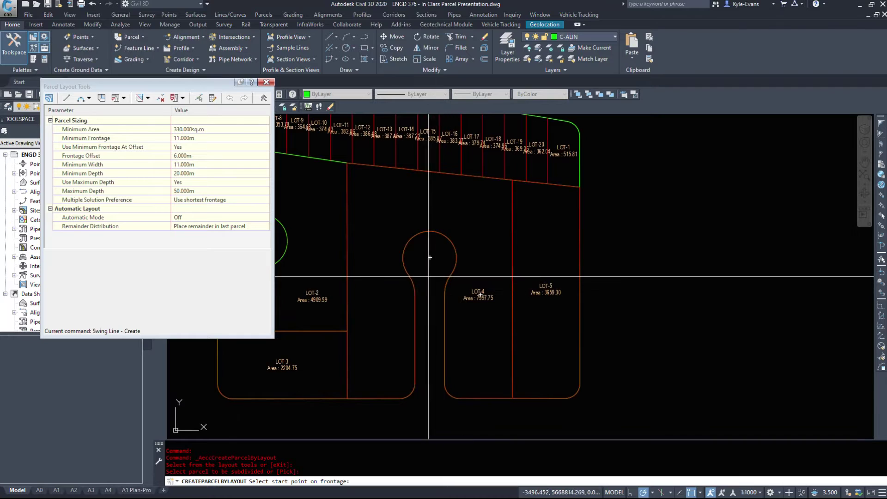
pyautogui.click(459, 398)
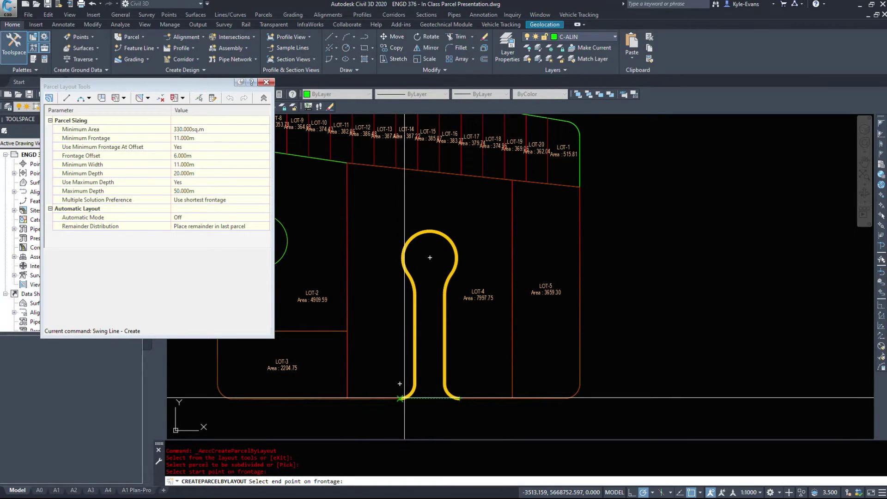
pyautogui.click(400, 398)
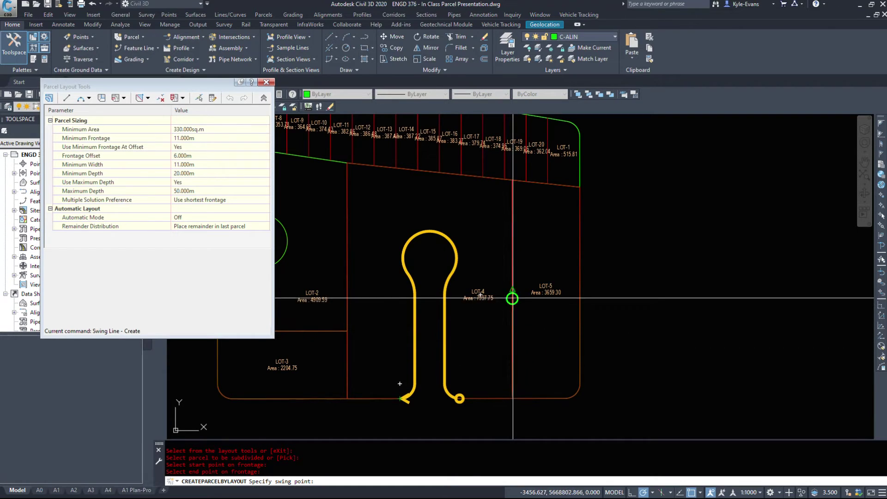
# - Swing from a point on the LOT-5 boundary, accept LOT-21 to LOT-23, then close Parcel Layout Tools
pyautogui.click(512, 289)
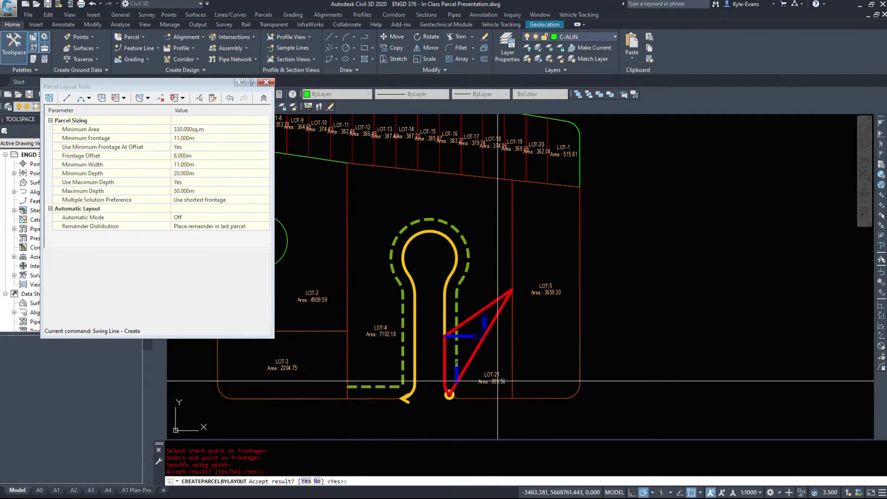
pyautogui.press('Return')
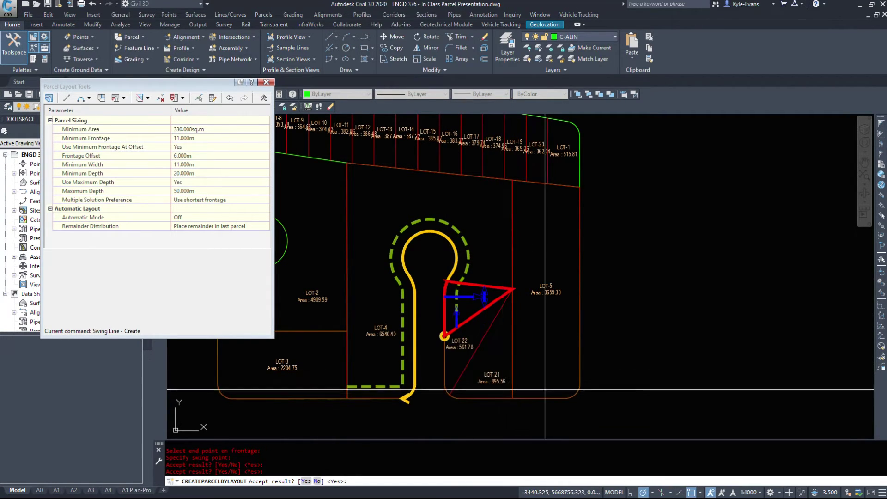
pyautogui.press('Return')
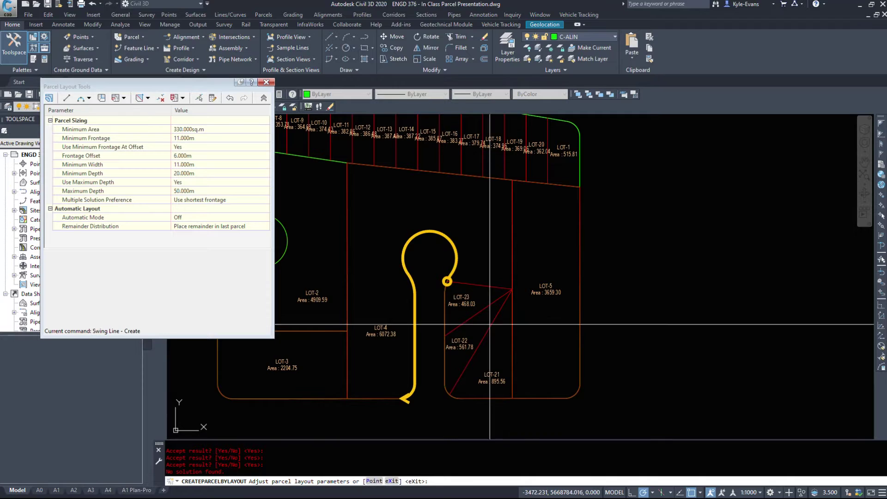
pyautogui.scroll(5, 478, 296)
pyautogui.press('Escape')
pyautogui.scroll(-10, 481, 295)
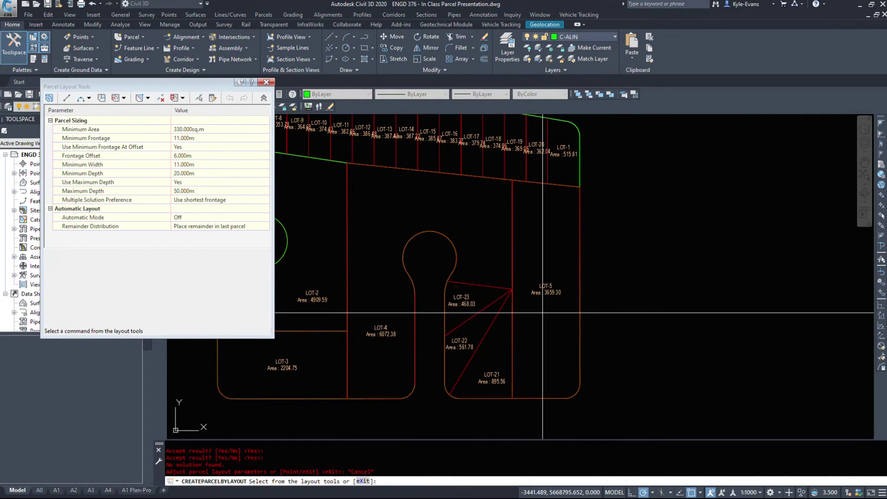
pyautogui.scroll(4, 539, 293)
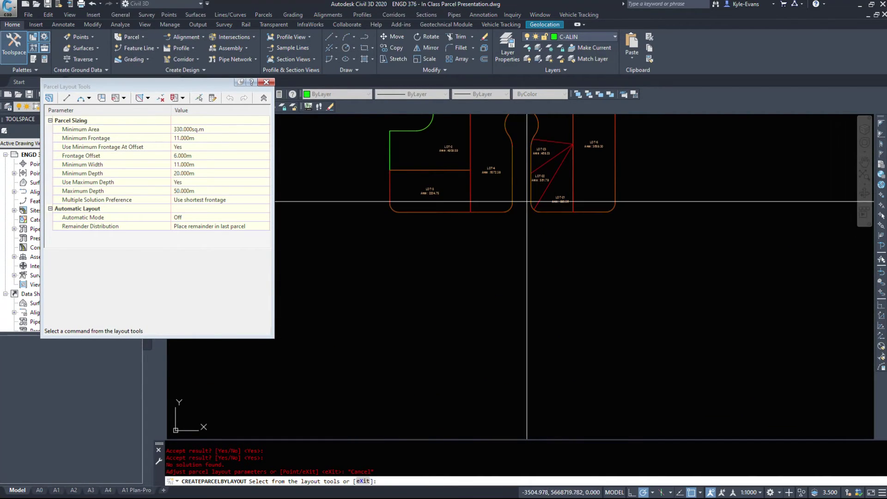
pyautogui.press('Escape')
pyautogui.scroll(6, 427, 251)
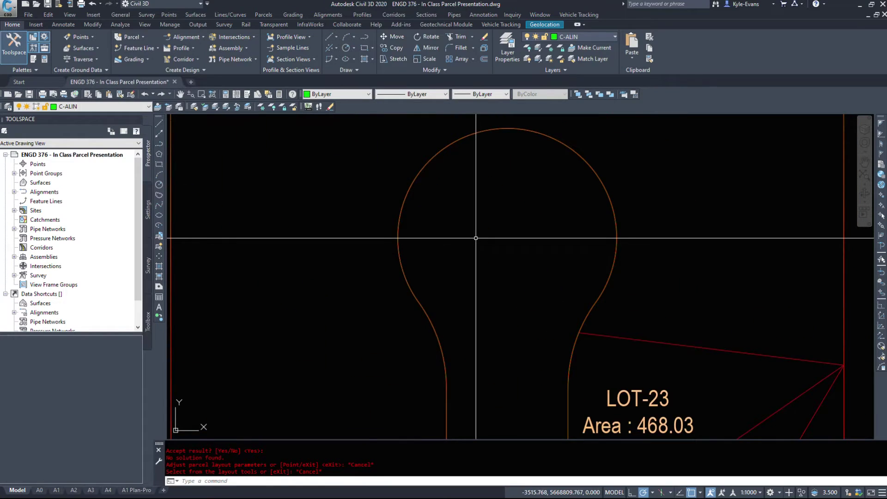
# - Window-select and delete the LOT-21 to LOT-23 swing lines, restoring LOT-4 to 7997.75
pyautogui.scroll(-6, 391, 325)
pyautogui.press('Escape')
pyautogui.press('Escape')
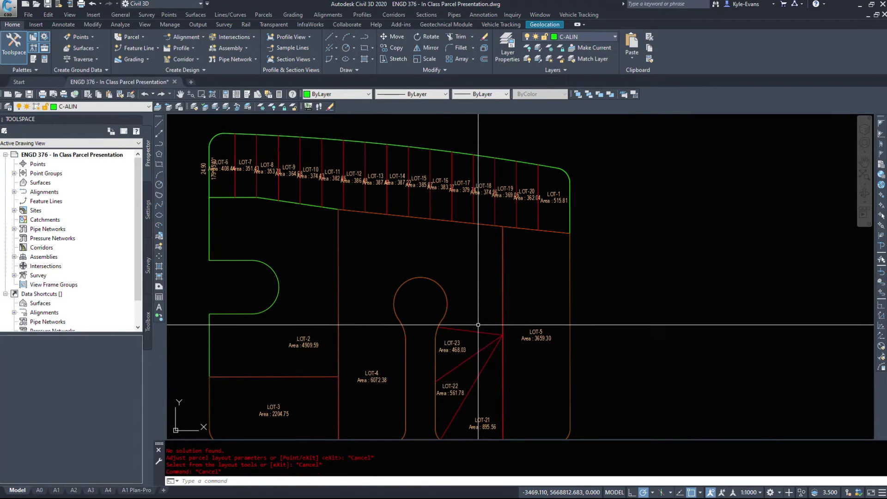
pyautogui.rightClick(475, 341)
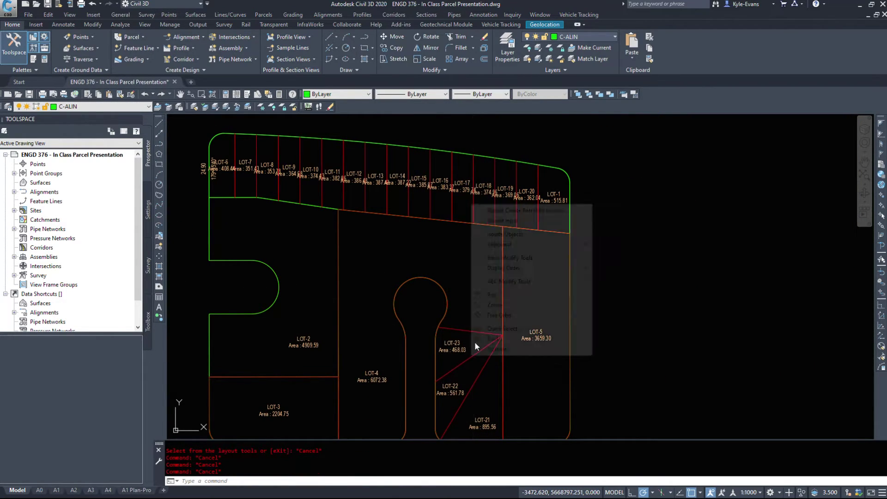
pyautogui.press('Escape')
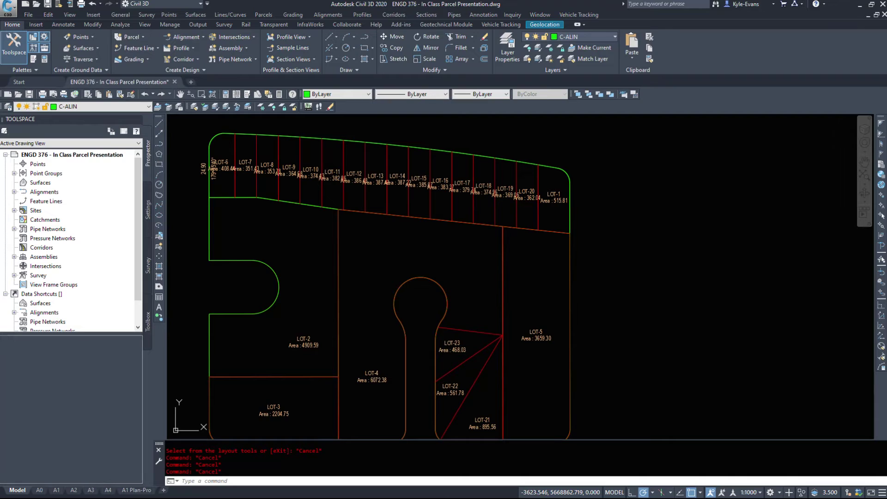
pyautogui.moveTo(340, 296); pyautogui.dragTo(307, 261, button='middle')
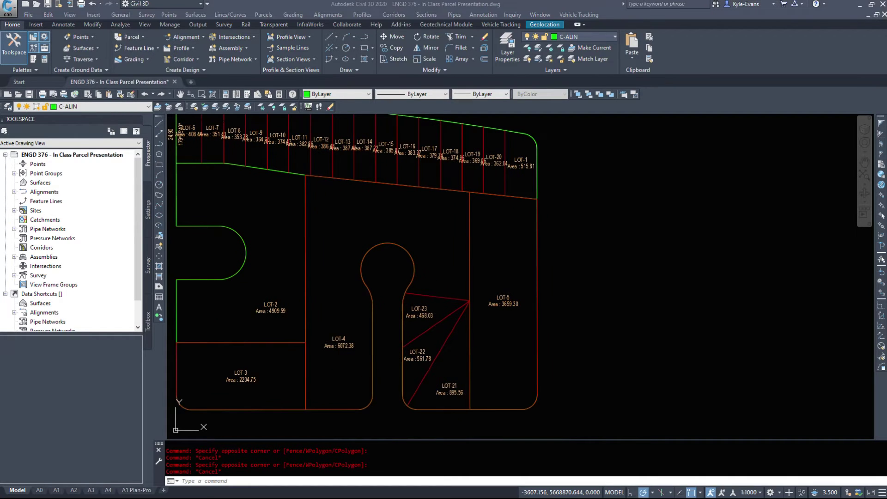
pyautogui.click(466, 356)
pyautogui.click(432, 291)
pyautogui.press('Delete')
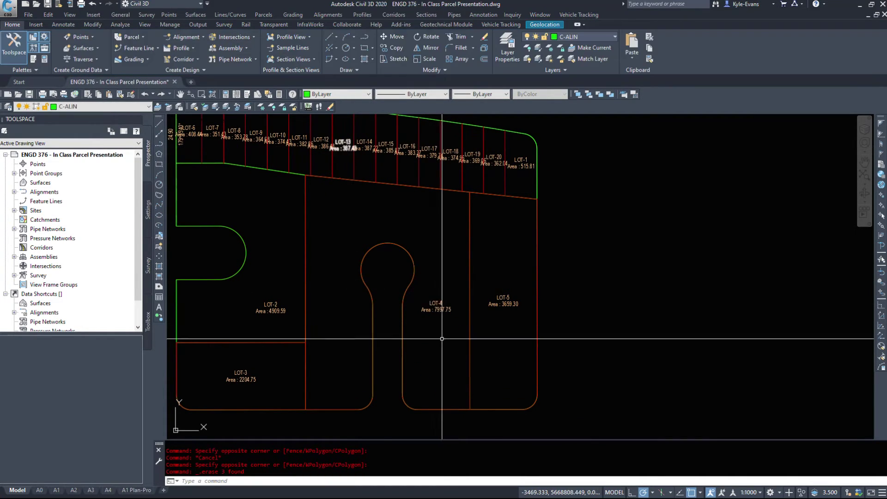
# - Start Slide Line - Create from Parcel Layout Tools, keeping the default parcel settings
pyautogui.click(275, 14)
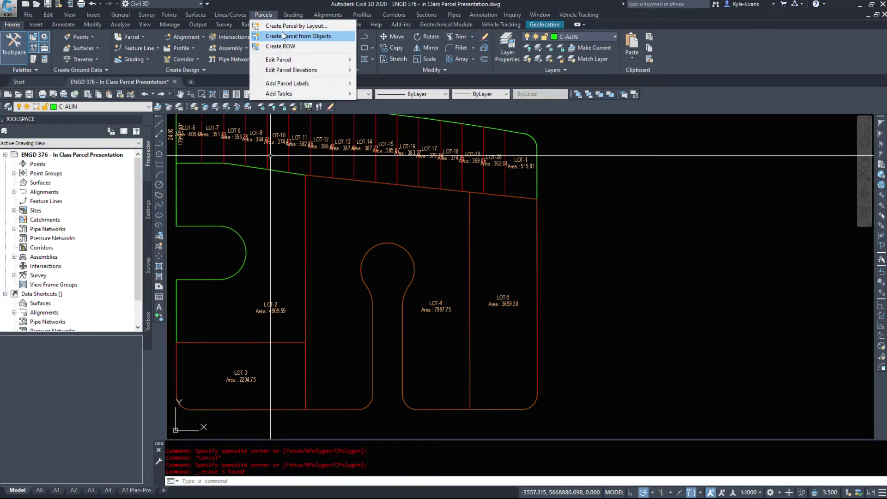
pyautogui.click(284, 26)
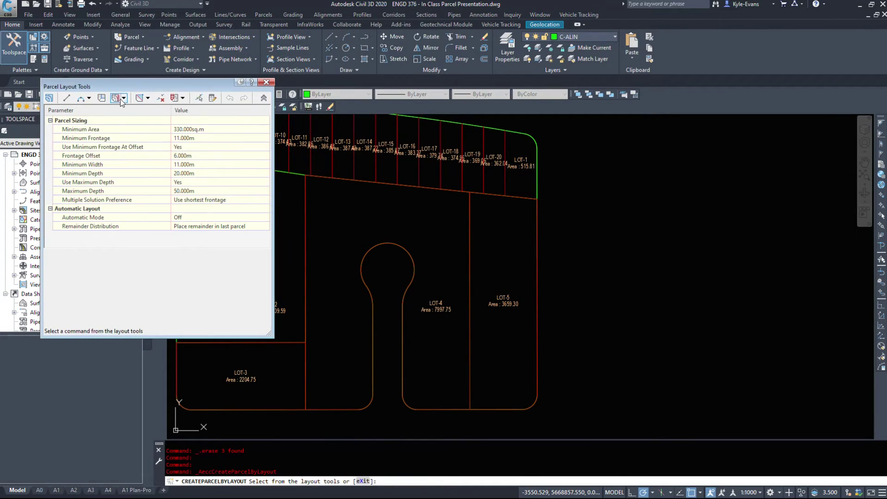
pyautogui.click(151, 114)
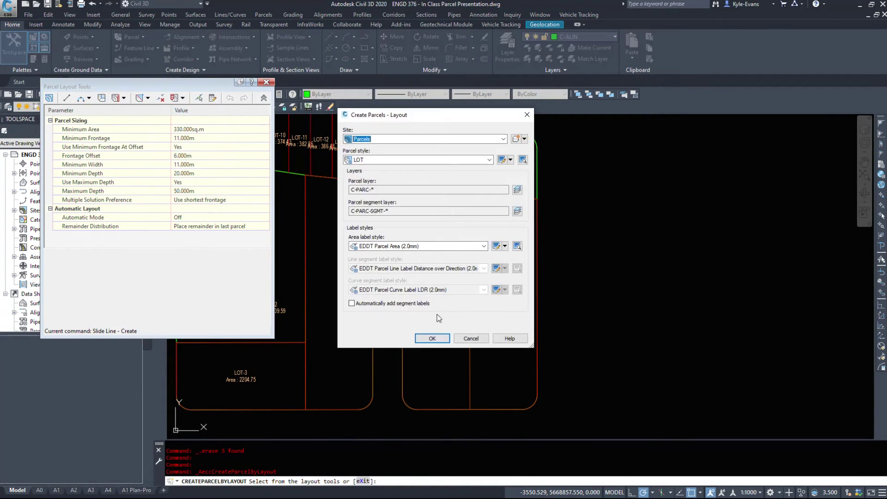
pyautogui.click(432, 338)
# - Pick LOT-4, set frontage along the cul-de-sac stem and slide angle, and accept the lots
pyautogui.click(406, 320)
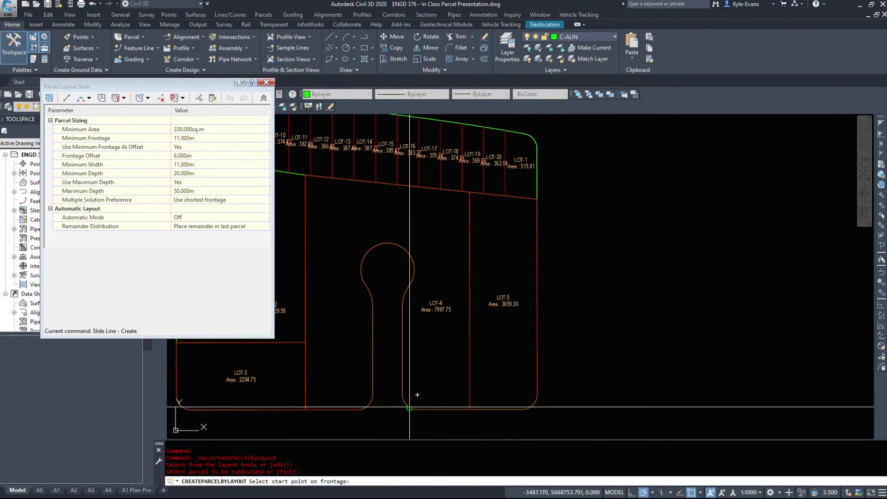
pyautogui.click(417, 410)
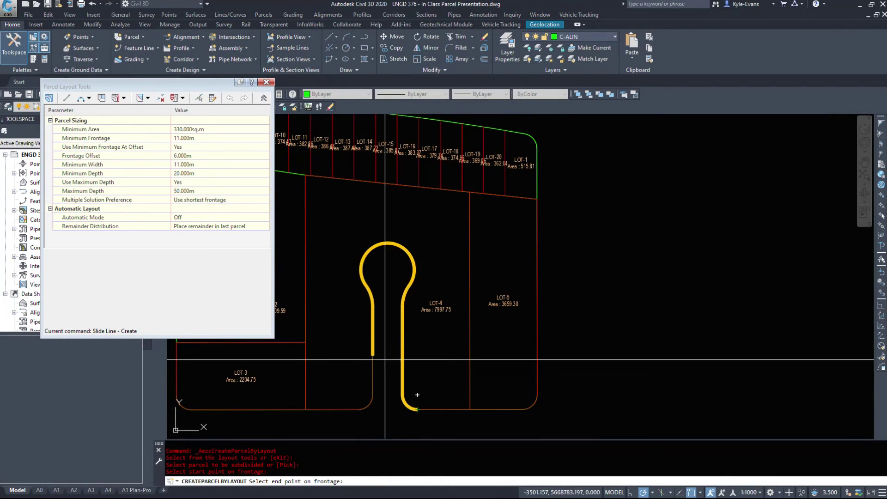
pyautogui.click(359, 409)
pyautogui.click(458, 361)
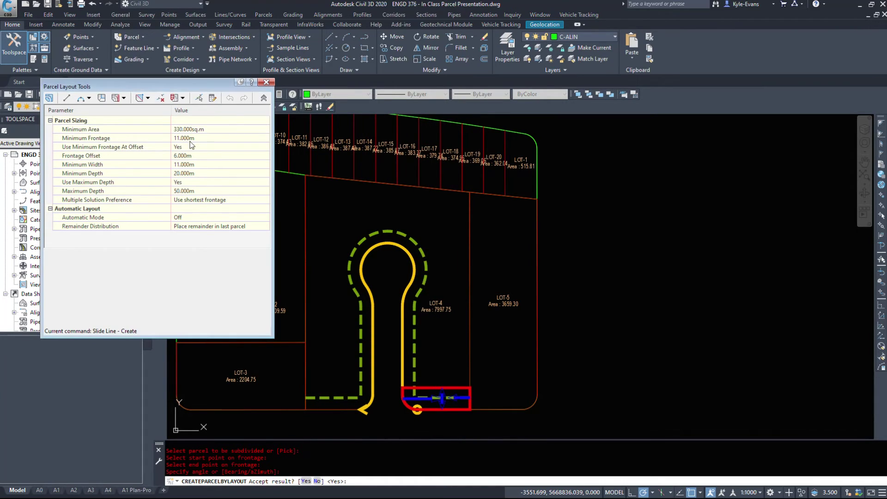
pyautogui.press('Return')
pyautogui.press('Return')
pyautogui.press('Return')
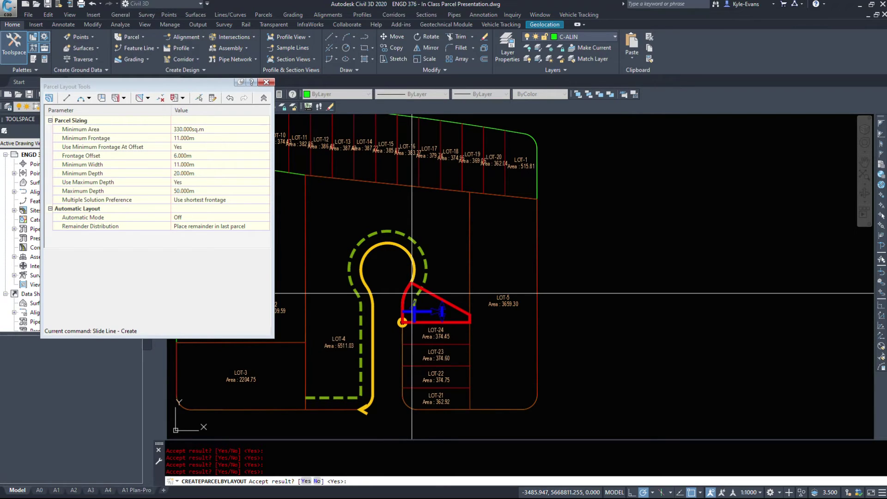
# - Reject the angled lot and use a 90° slide angle to create LOT-25 and LOT-26
pyautogui.scroll(5, 438, 308)
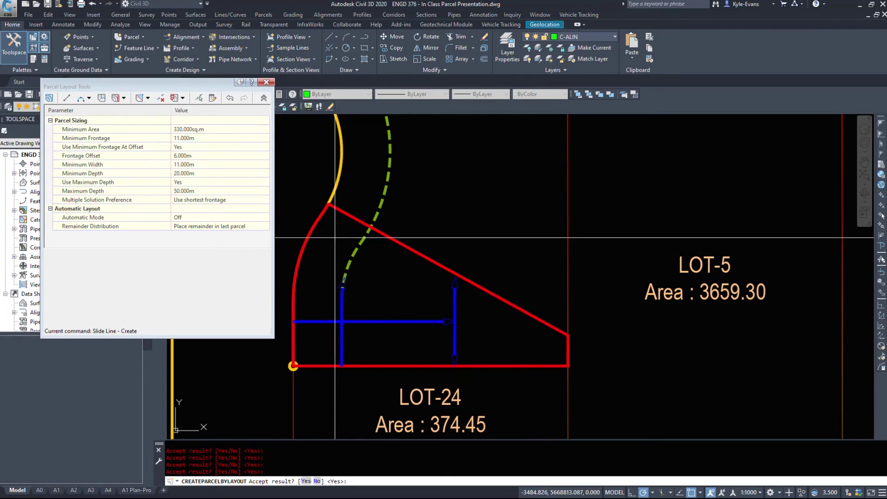
pyautogui.scroll(-3, 335, 238)
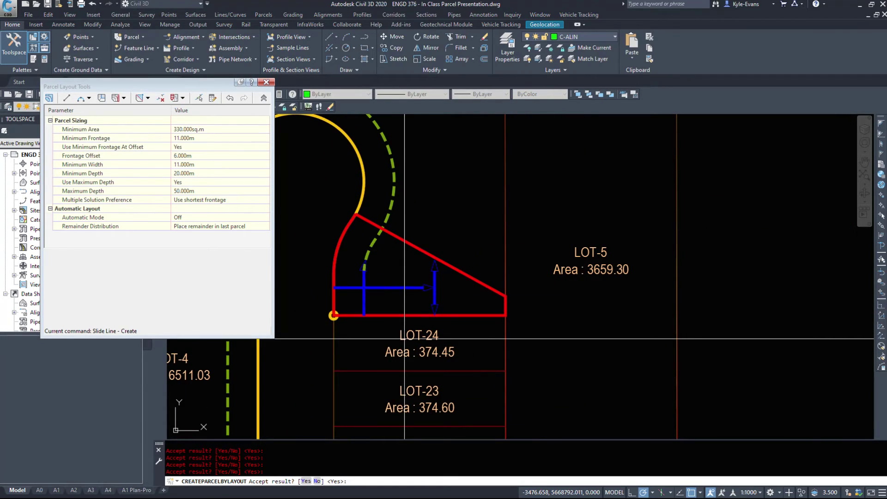
pyautogui.write('n')
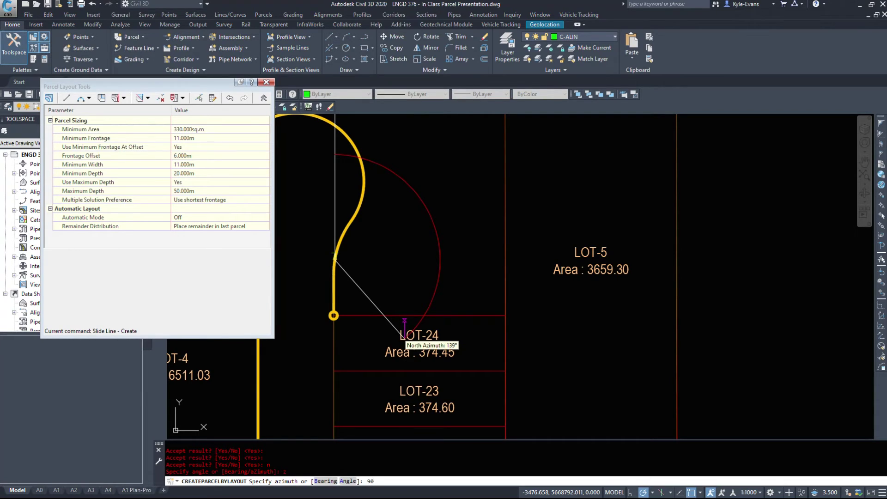
pyautogui.press('Return')
# - Open the Parcel Layout Tools command list to begin a new slide-line subdivision
pyautogui.scroll(-3, 404, 331)
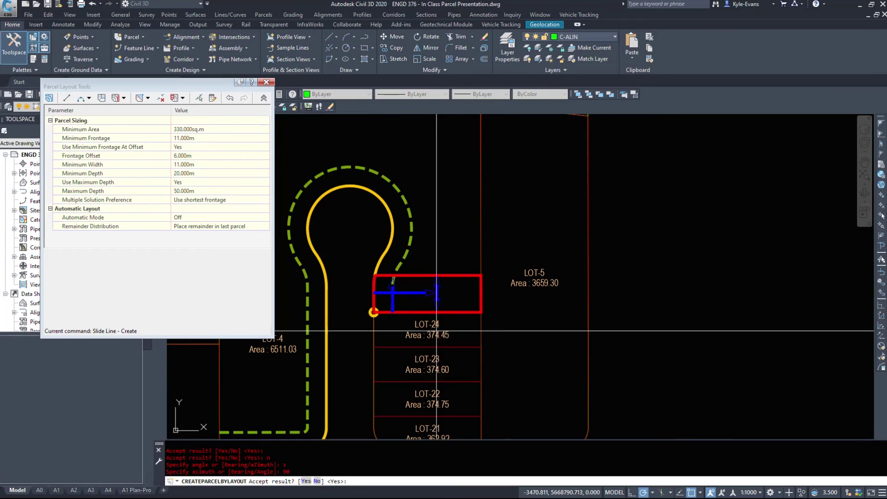
pyautogui.scroll(2, 355, 259)
pyautogui.scroll(-2, 416, 323)
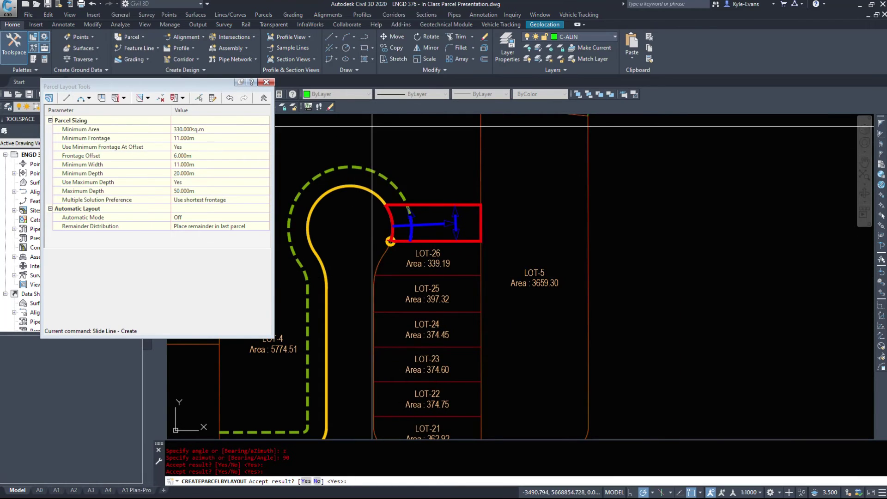
pyautogui.scroll(2, 407, 259)
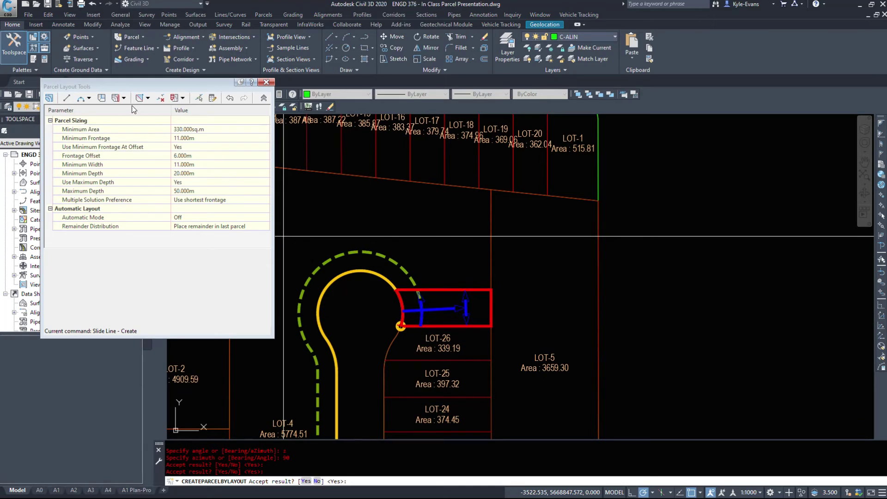
pyautogui.click(125, 98)
# - Slide-line subdivide LOT-4 around the cul-de-sac bulb, accepting LOT-27 and LOT-28
pyautogui.click(144, 109)
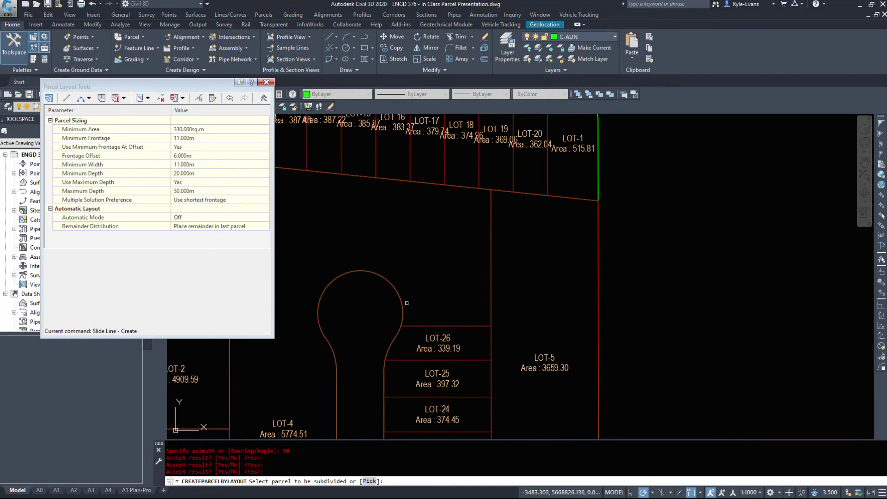
pyautogui.scroll(-4, 406, 304)
pyautogui.click(358, 346)
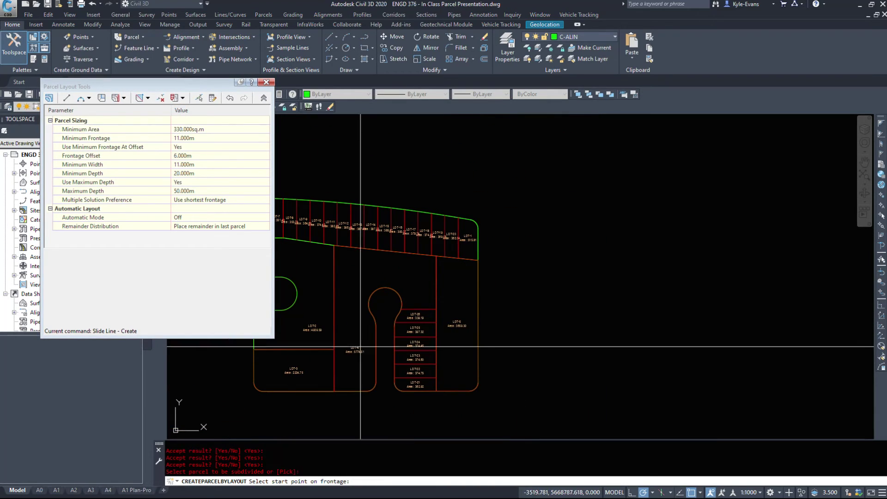
pyautogui.click(401, 308)
pyautogui.click(375, 378)
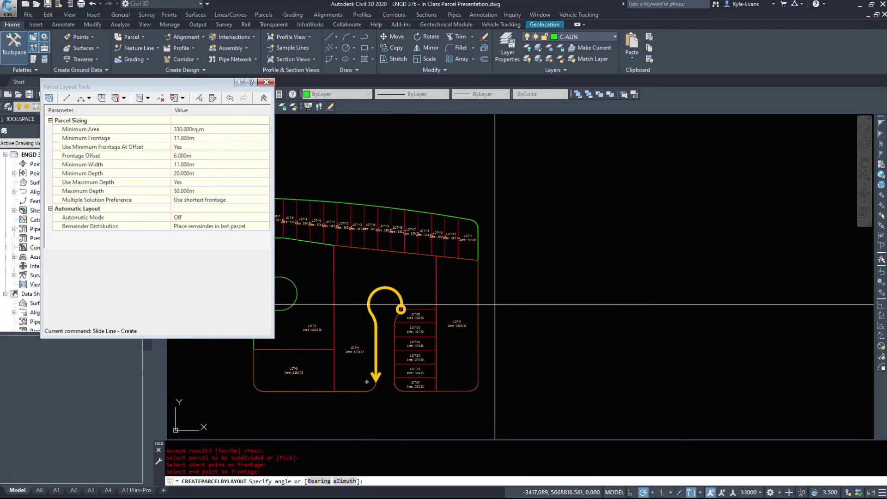
pyautogui.click(412, 301)
pyautogui.scroll(4, 401, 285)
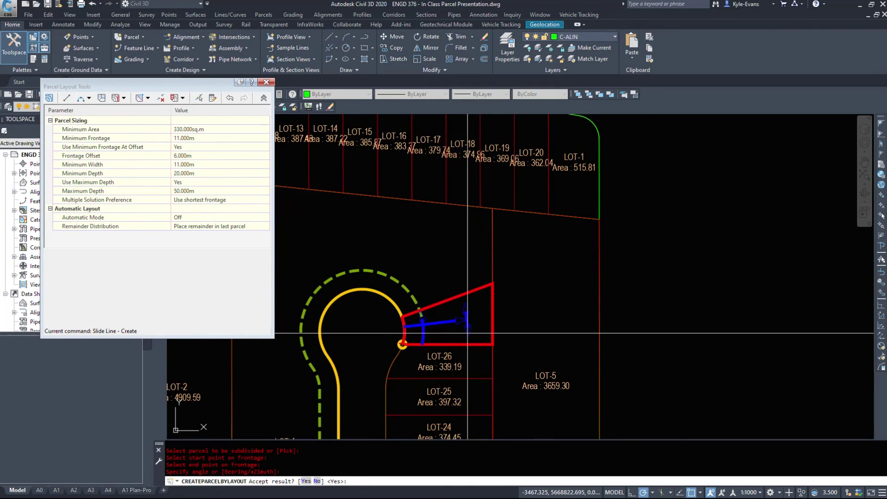
pyautogui.press('Return')
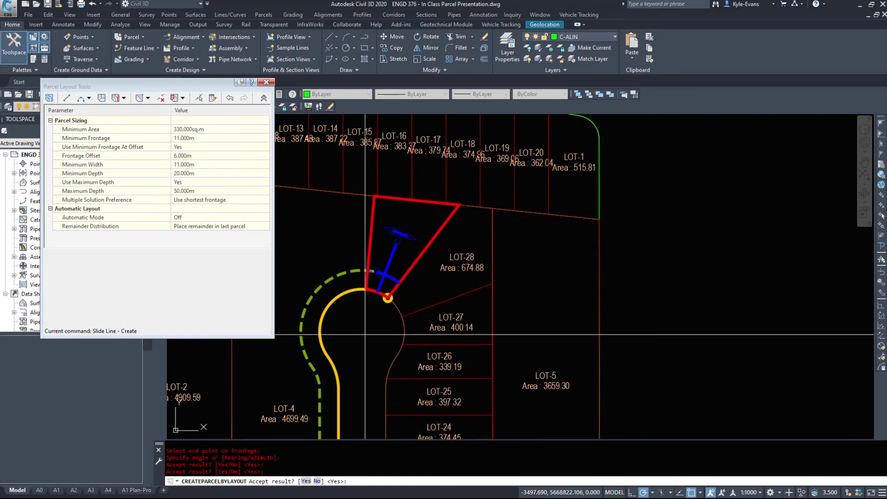
pyautogui.moveTo(416, 277); pyautogui.dragTo(577, 270, button='middle')
pyautogui.press('Return')
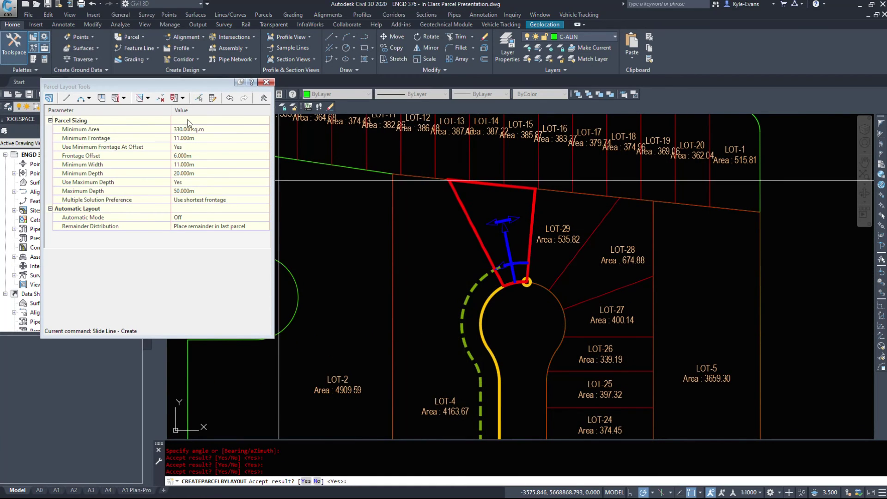
# - Change Minimum Frontage to 6, check Minimum Width, then restore frontage to 11
pyautogui.click(192, 139)
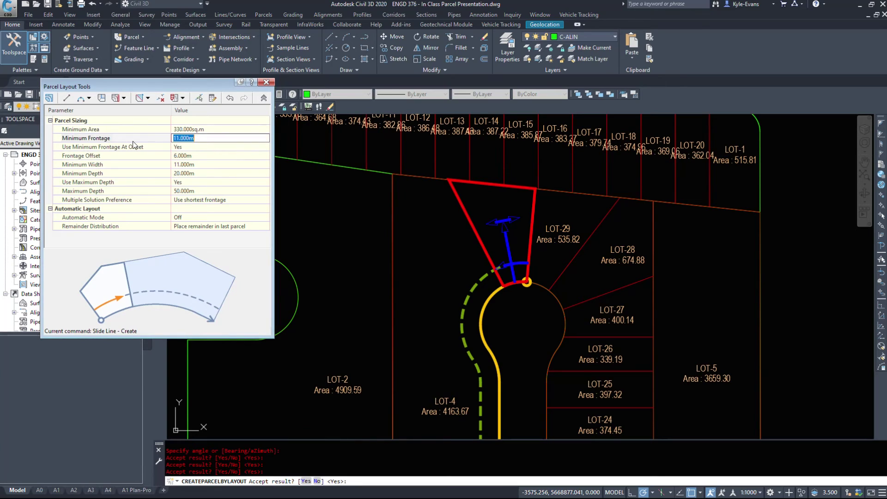
pyautogui.write('6')
pyautogui.press('Return')
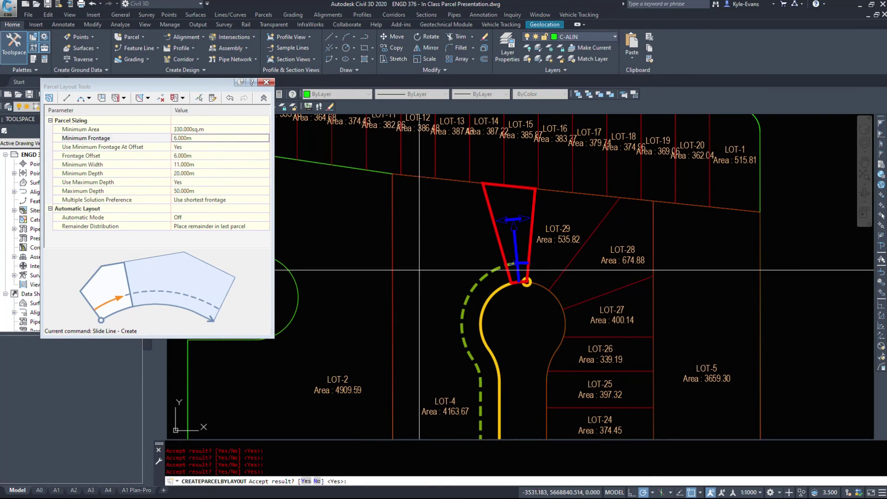
pyautogui.click(198, 164)
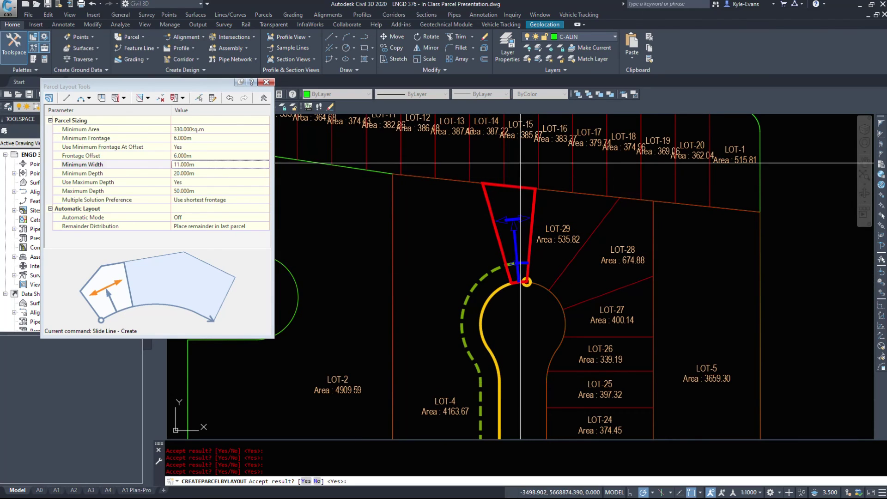
pyautogui.click(187, 139)
pyautogui.write('11')
pyautogui.press('Return')
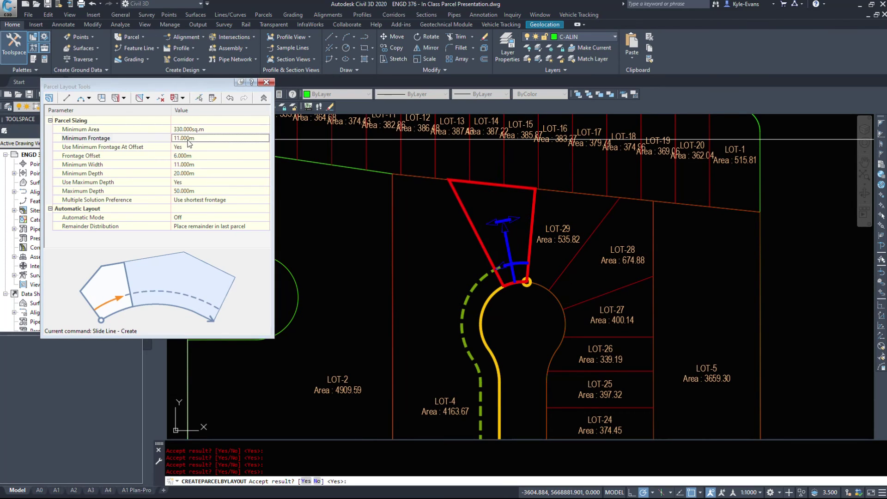
# - Accept the next cul-de-sac lots through LOT-32
pyautogui.press('Return')
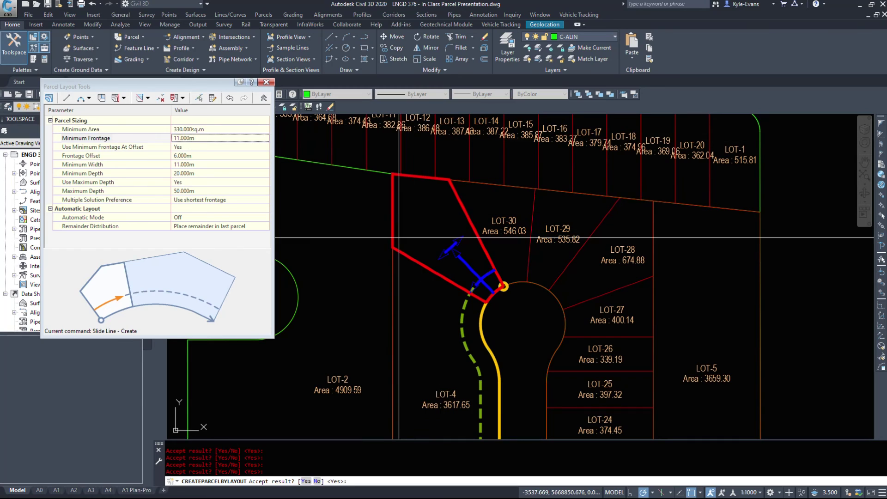
pyautogui.press('Return')
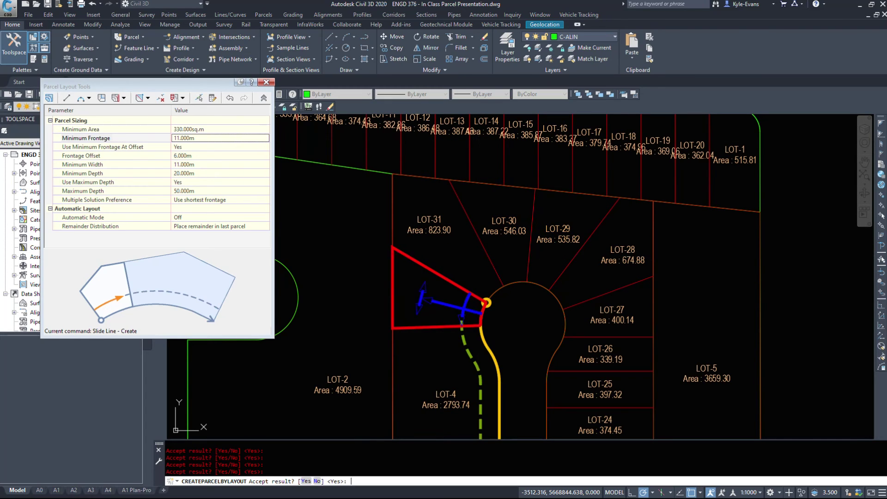
pyautogui.press('Return')
# - Discard the remaining lot preview and exit Parcel Layout Tools
pyautogui.press('Escape')
pyautogui.scroll(-5, 476, 324)
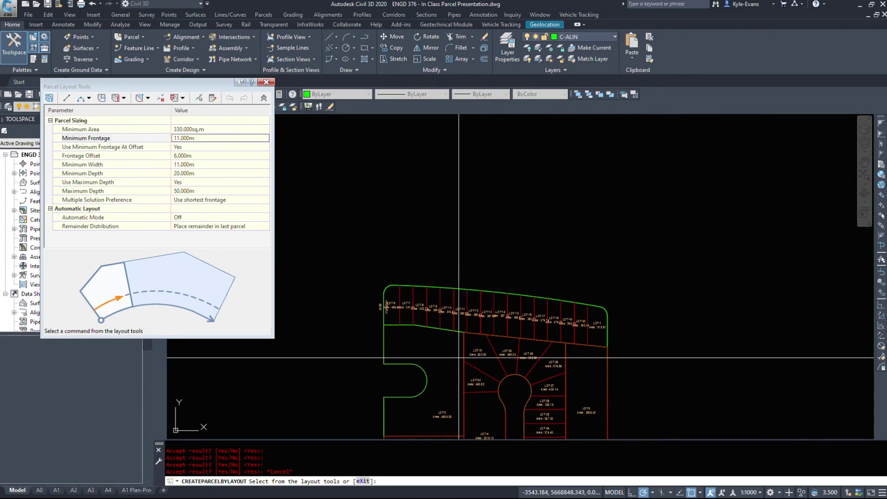
pyautogui.scroll(5, 476, 320)
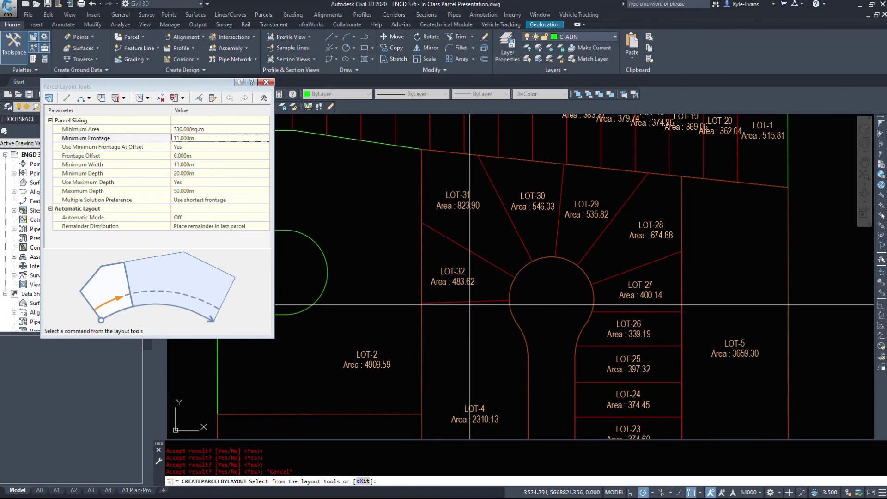
pyautogui.press('Escape')
# - Pan and zoom to review cul-de-sac lots LOT-27 to LOT-32, then start a window selection
pyautogui.scroll(2, 523, 234)
pyautogui.scroll(-4, 481, 304)
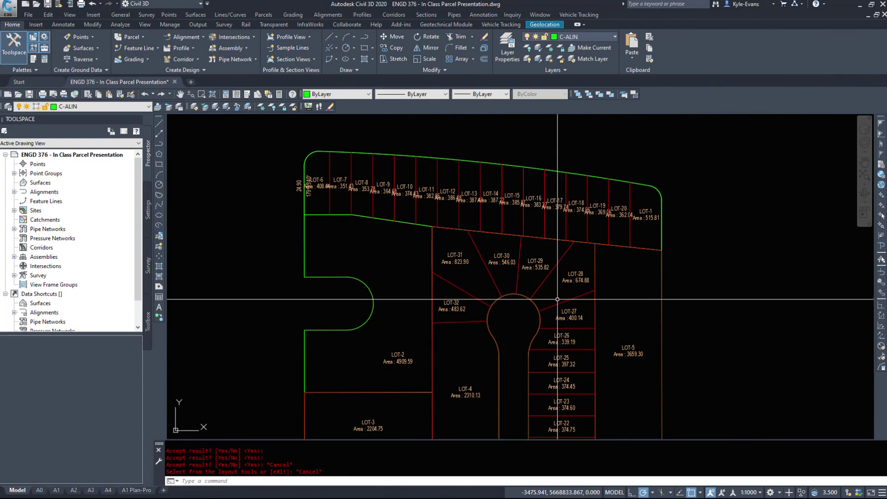
pyautogui.scroll(3, 558, 299)
pyautogui.moveTo(531, 351); pyautogui.dragTo(481, 194, button='middle')
pyautogui.scroll(1, 465, 355)
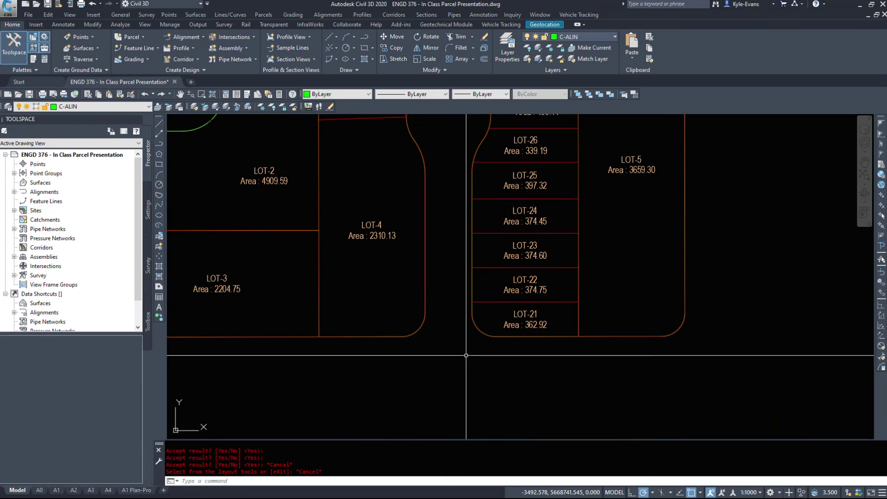
pyautogui.moveTo(466, 356); pyautogui.dragTo(445, 428, button='middle')
pyautogui.moveTo(448, 210); pyautogui.dragTo(408, 333, button='middle')
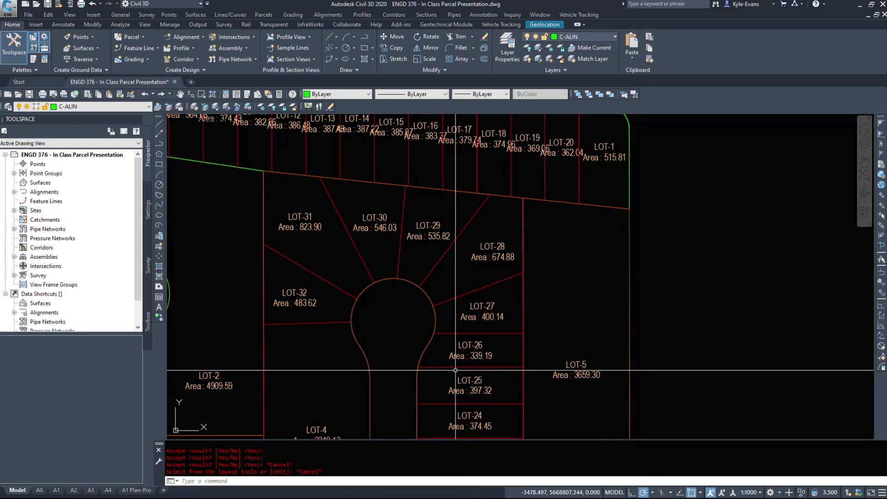
pyautogui.scroll(-6, 390, 251)
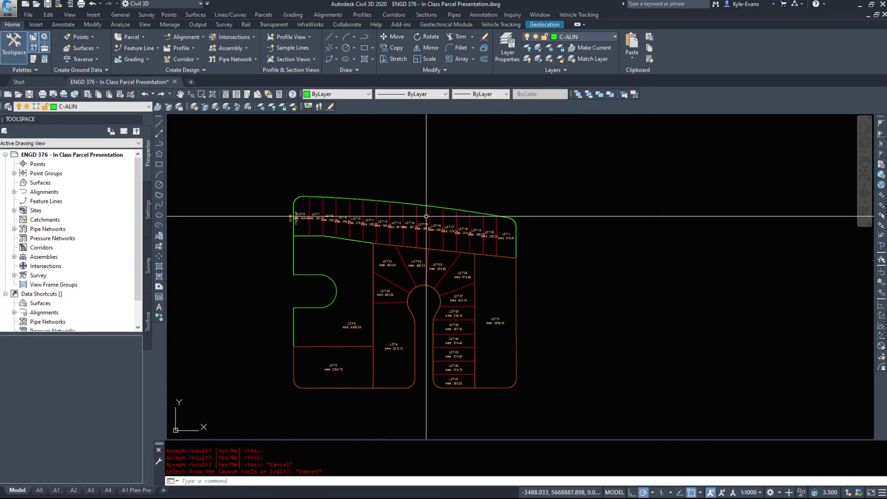
pyautogui.rightClick(480, 159)
pyautogui.click(432, 160)
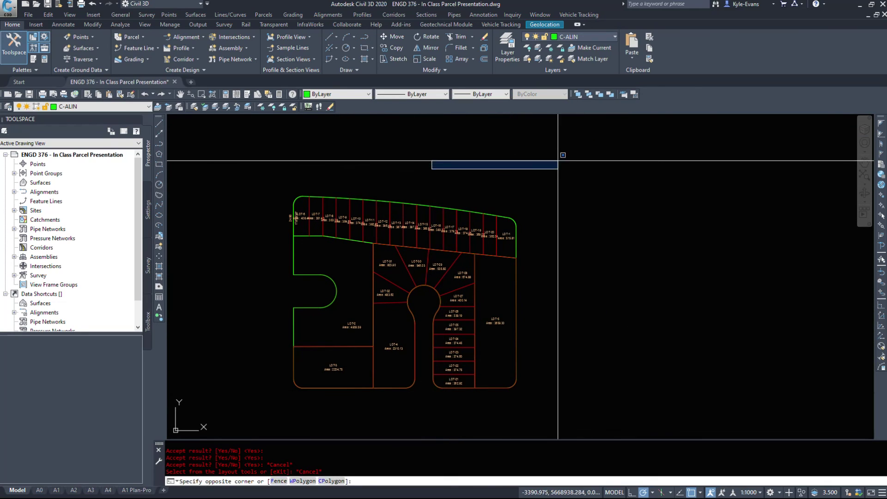